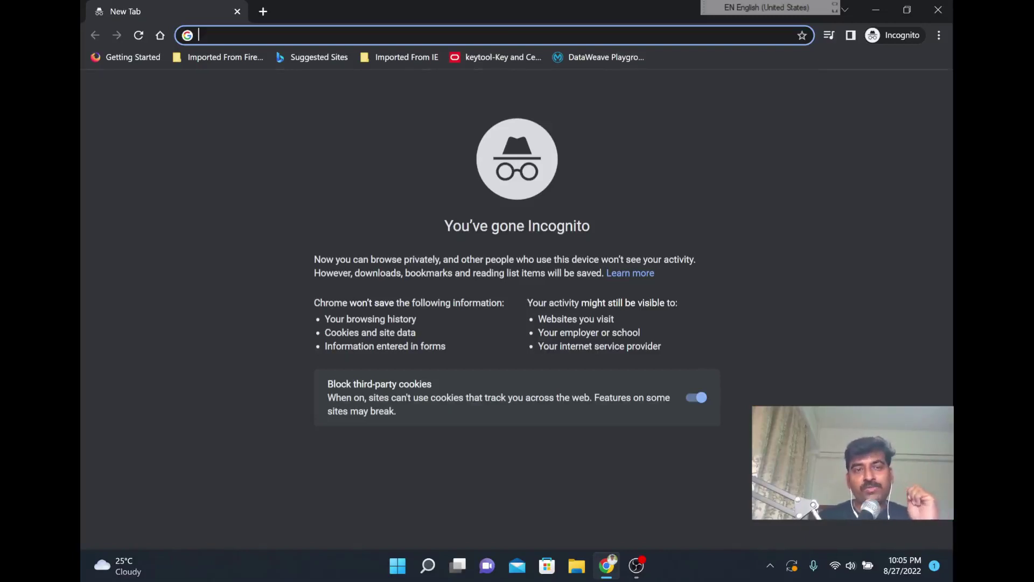
- Create a new blank diagrams.net diagram named 'TestDiagram' in the Downloads folder
{"action": "type", "text": "draw.io"}
{"action": "key", "text": "Return"}
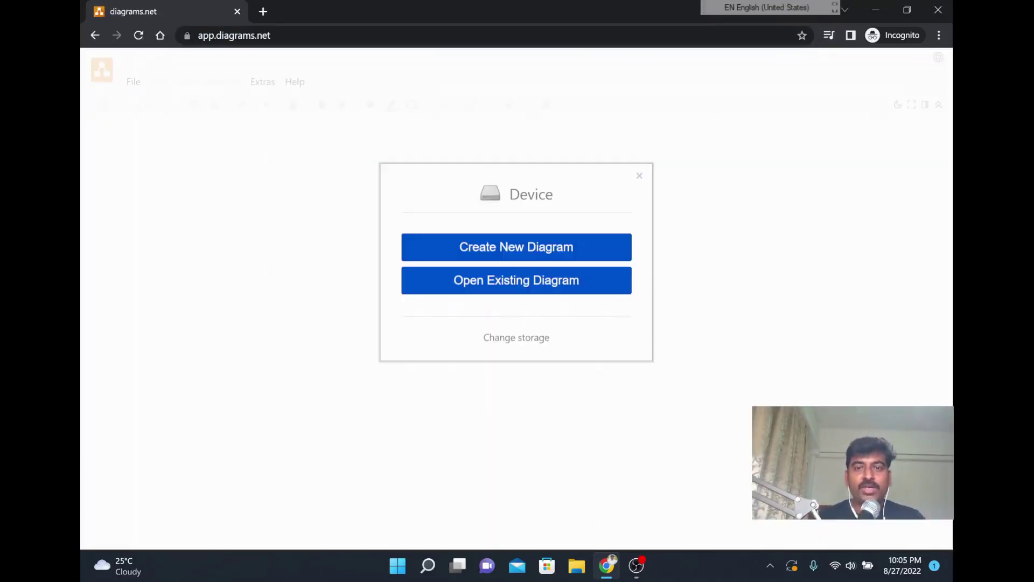
{"action": "left_click", "coordinate": [622, 258]}
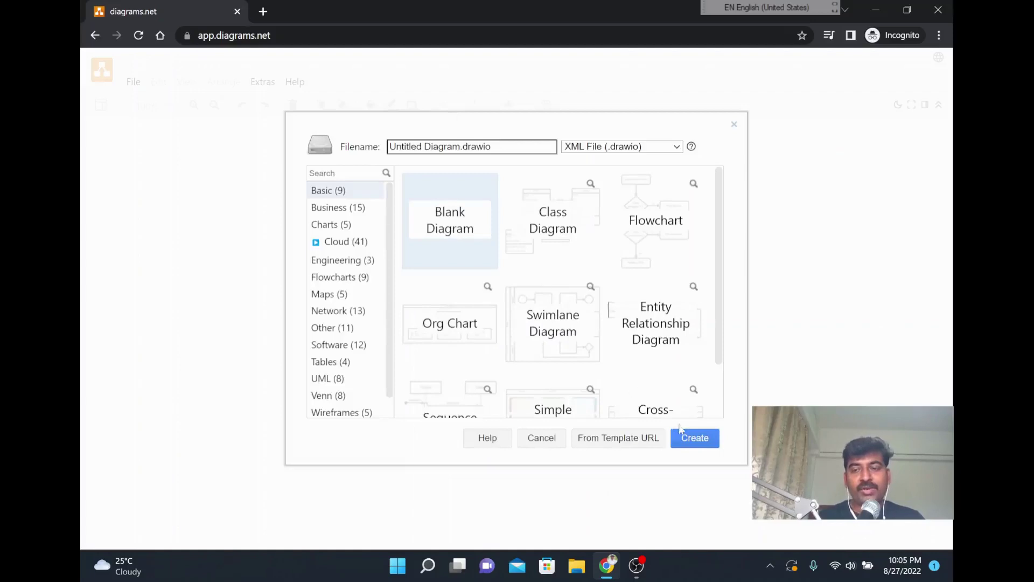
{"action": "left_click", "coordinate": [693, 437]}
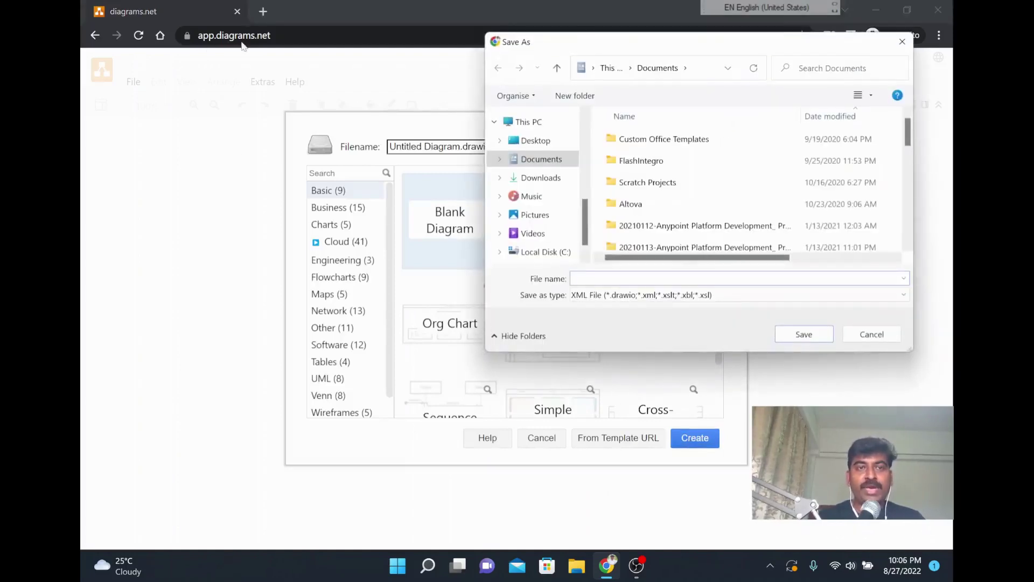
{"action": "left_click", "coordinate": [540, 178]}
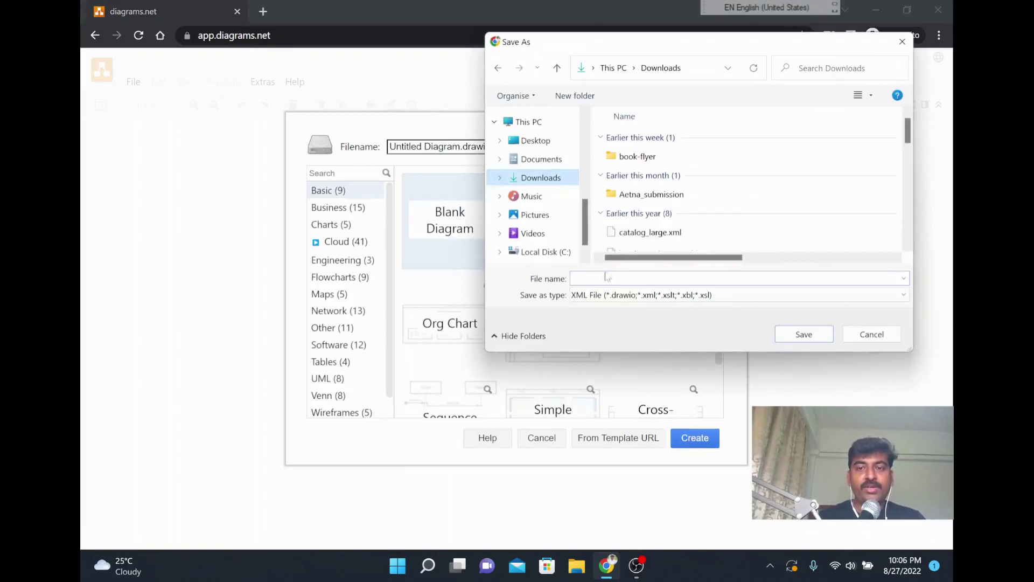
{"action": "type", "text": "Test"}
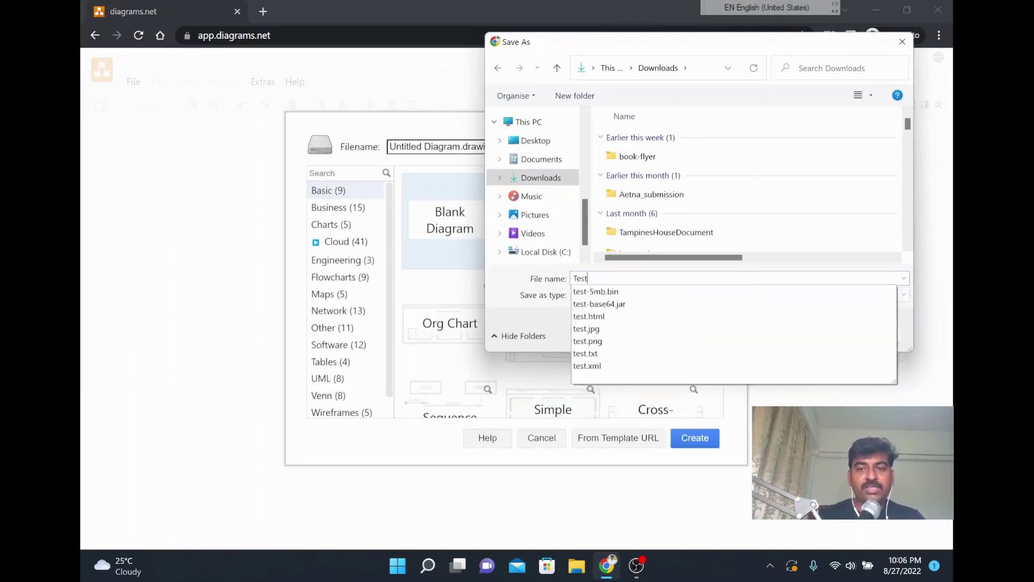
{"action": "type", "text": "Diagram"}
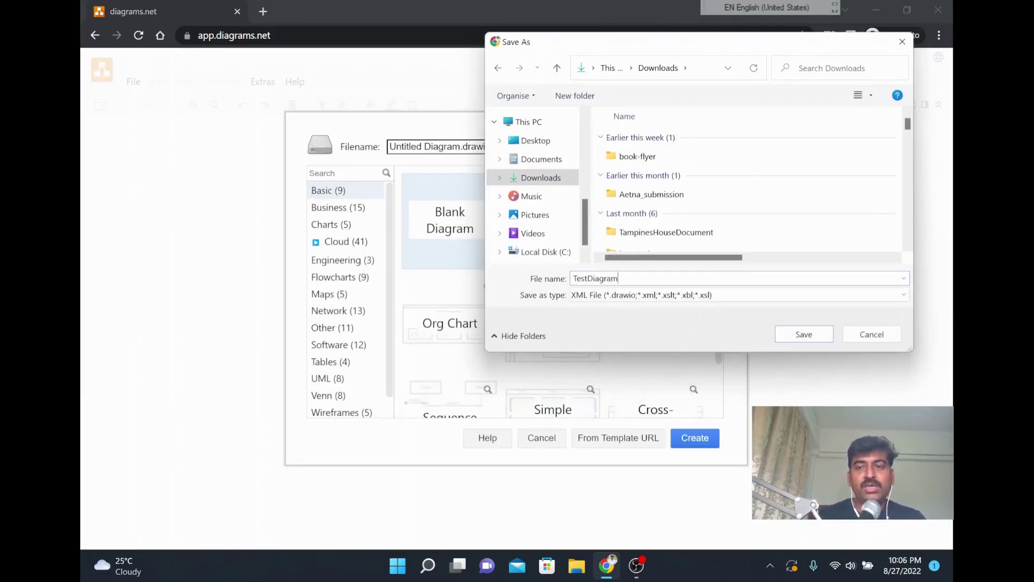
- Save TestDiagram.drawio and place a General cylinder shape on the canvas
{"action": "left_click", "coordinate": [798, 335]}
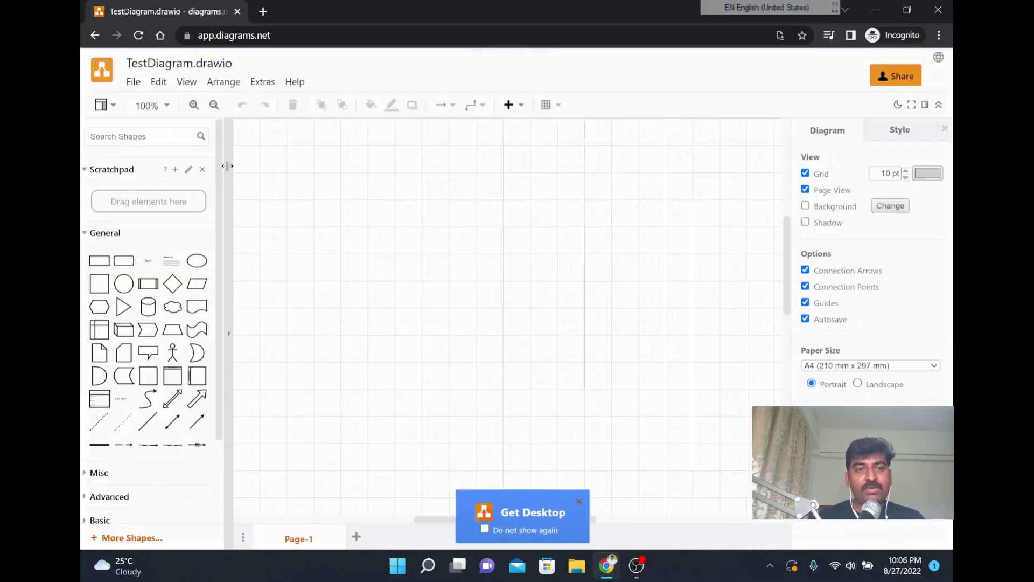
{"action": "scroll", "coordinate": [218, 314], "scroll_direction": "down", "scroll_amount": 2}
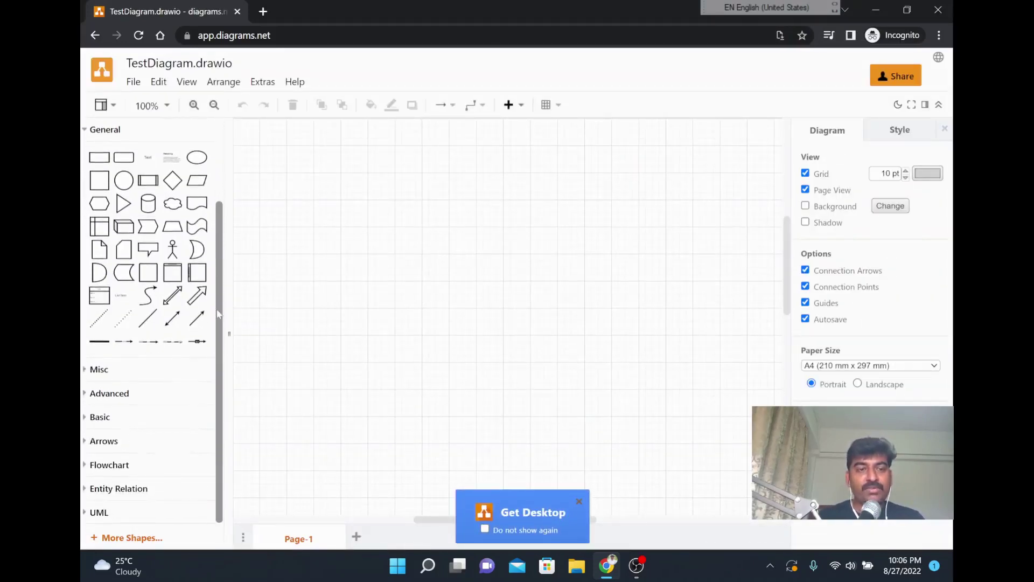
{"action": "scroll", "coordinate": [218, 314], "scroll_direction": "up", "scroll_amount": 2}
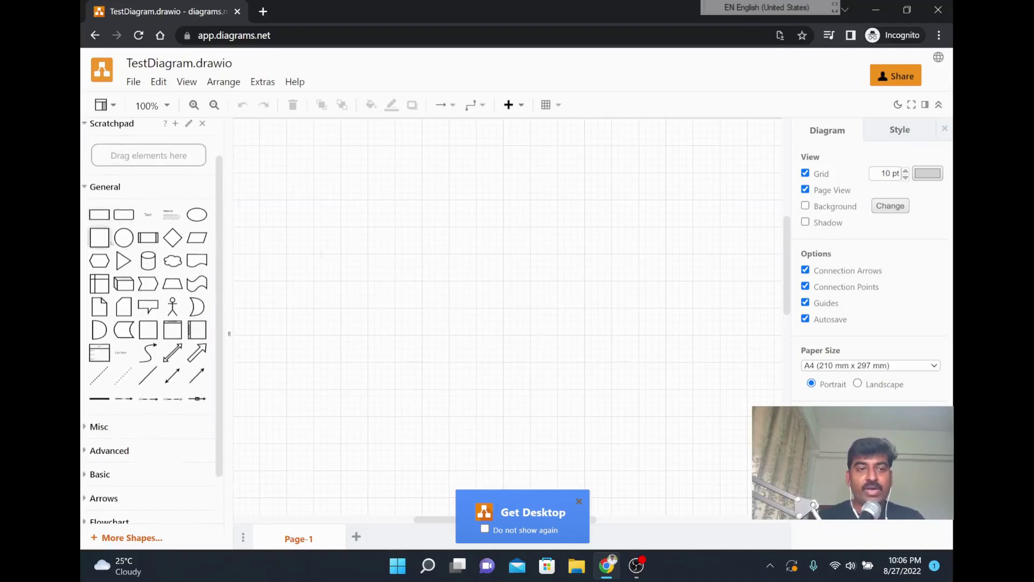
{"action": "left_click_drag", "start_coordinate": [148, 261], "coordinate": [647, 258]}
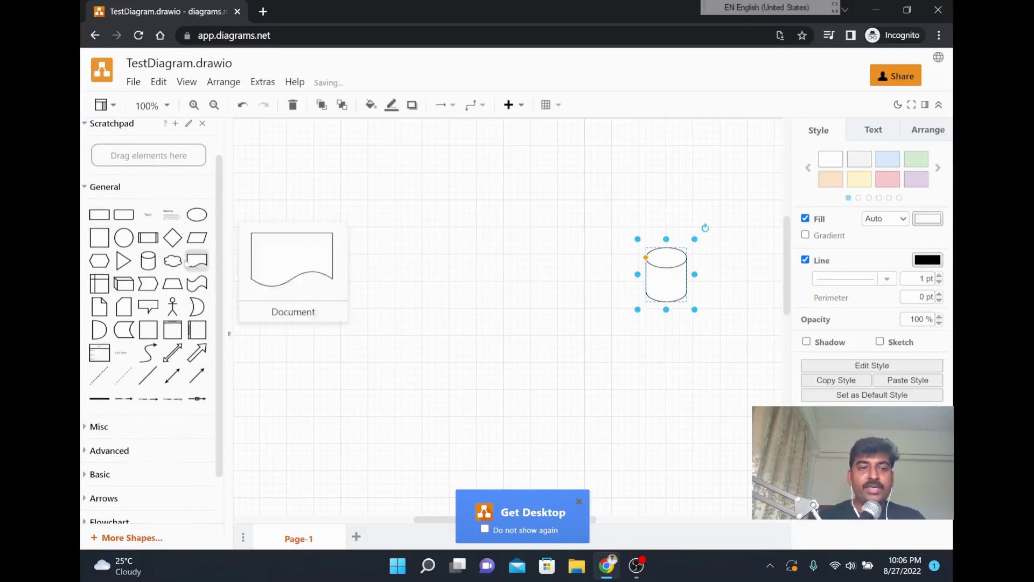
- Add a trial arrow beside the cylinder, then delete it
{"action": "left_click", "coordinate": [190, 381]}
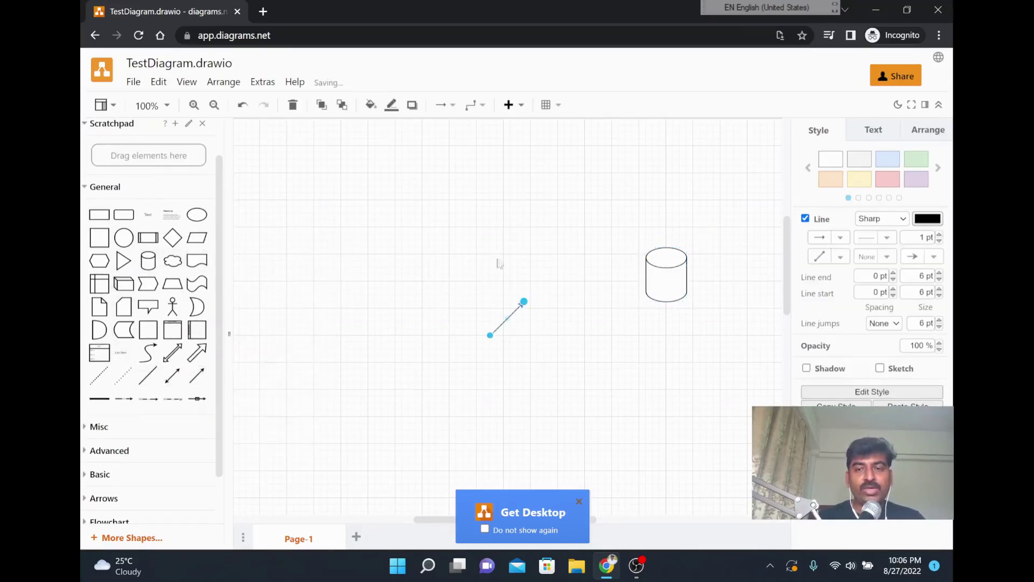
{"action": "left_click_drag", "start_coordinate": [523, 308], "coordinate": [565, 347]}
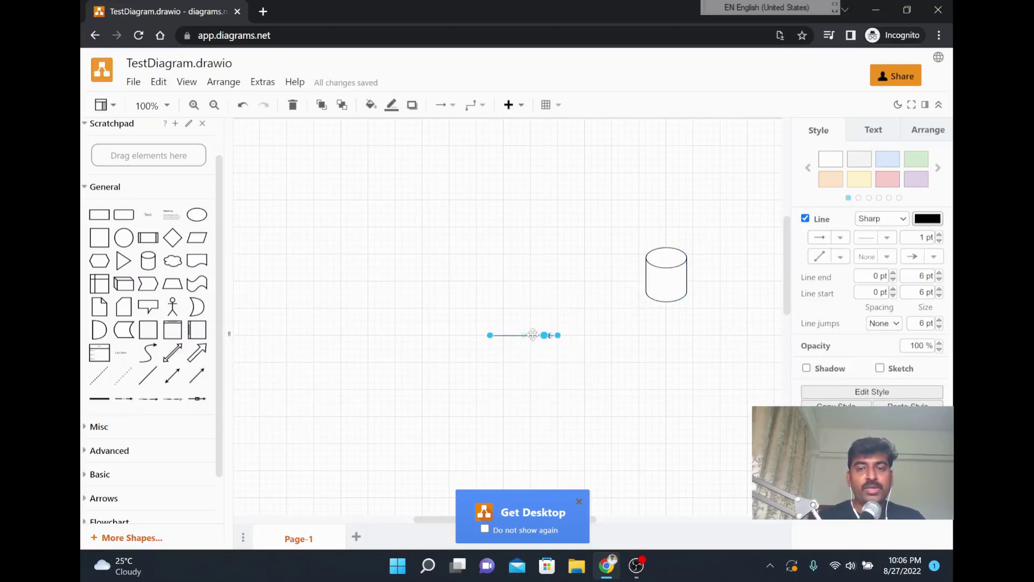
{"action": "left_click_drag", "start_coordinate": [533, 335], "coordinate": [587, 280]}
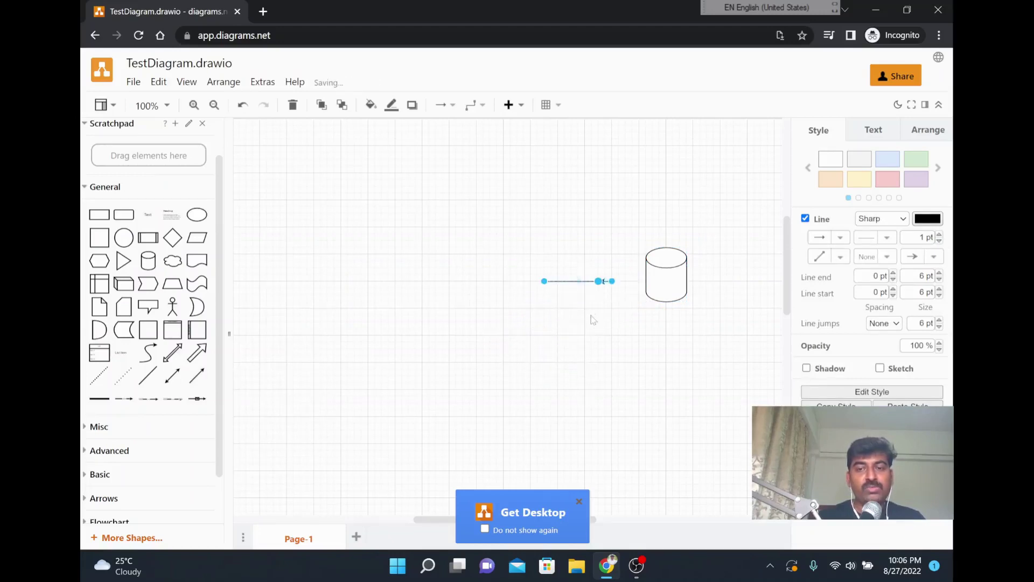
{"action": "left_click", "coordinate": [592, 324]}
{"action": "left_click", "coordinate": [592, 281]}
{"action": "key", "text": "Delete"}
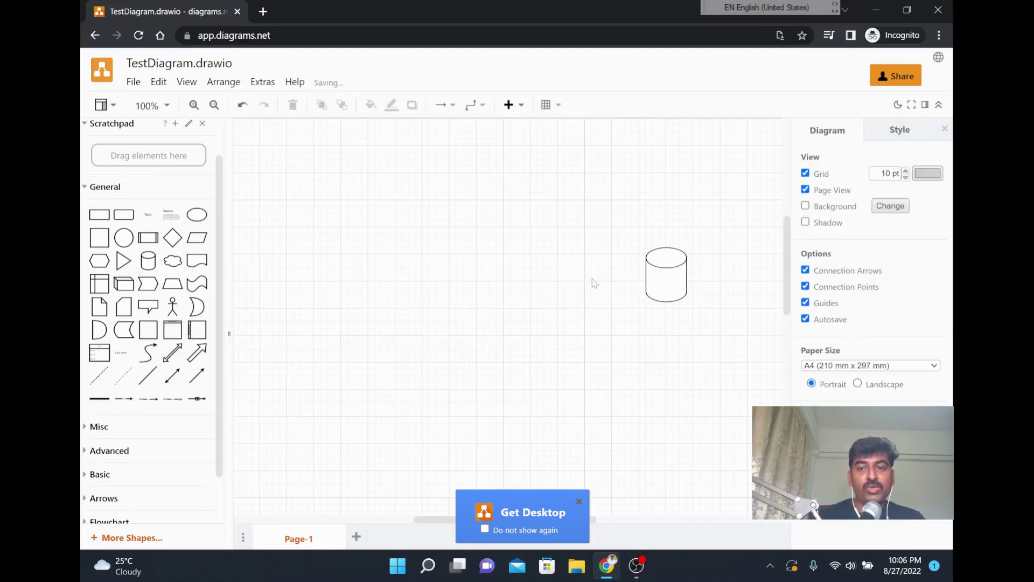
- Search Google in a new tab for 'github mulesoft icons draw.io'
{"action": "left_click", "coordinate": [263, 11]}
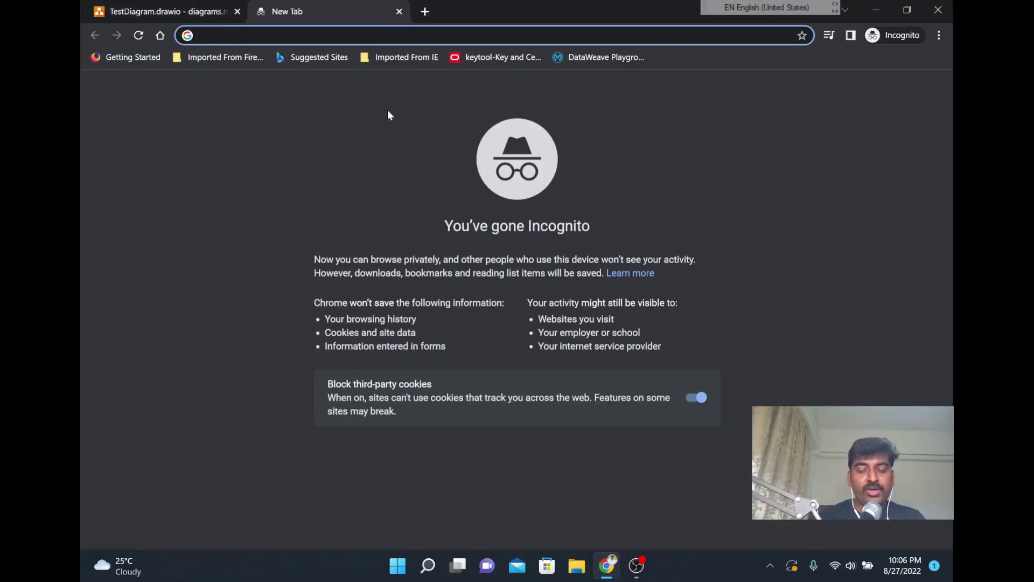
{"action": "type", "text": "gigi"}
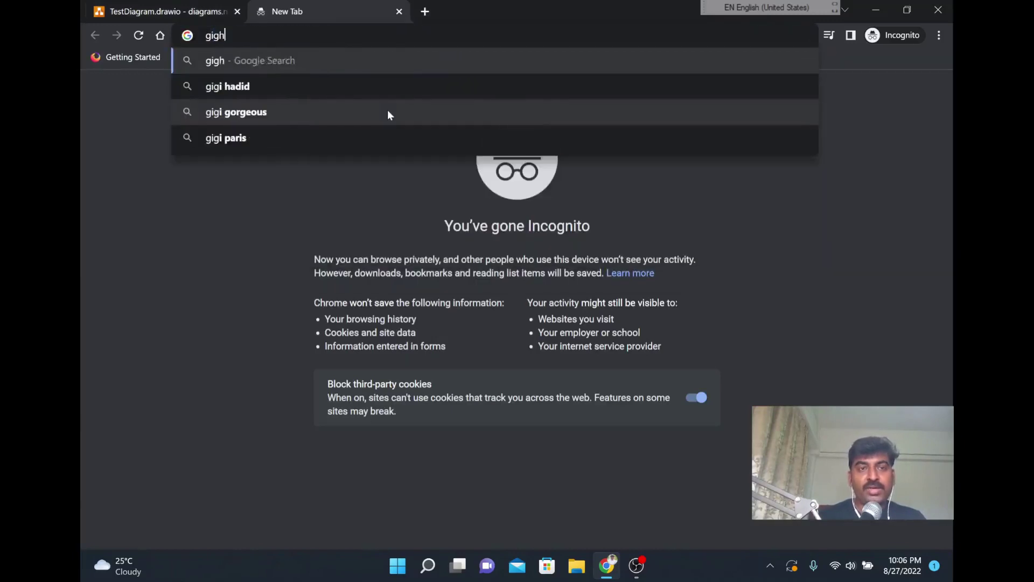
{"action": "key", "text": "BackSpace"}
{"action": "key", "text": "BackSpace"}
{"action": "type", "text": "thub"}
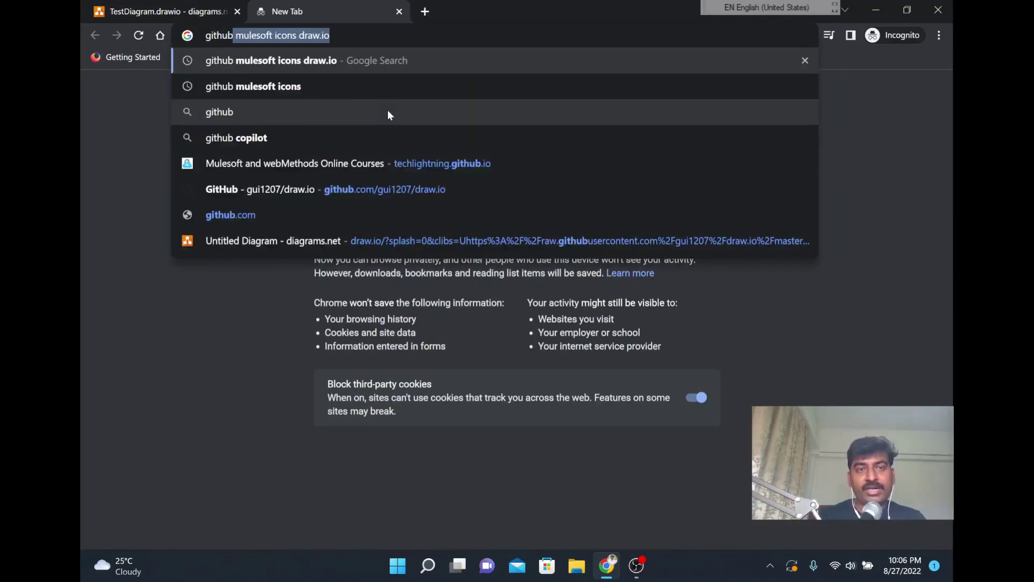
{"action": "key", "text": "Right"}
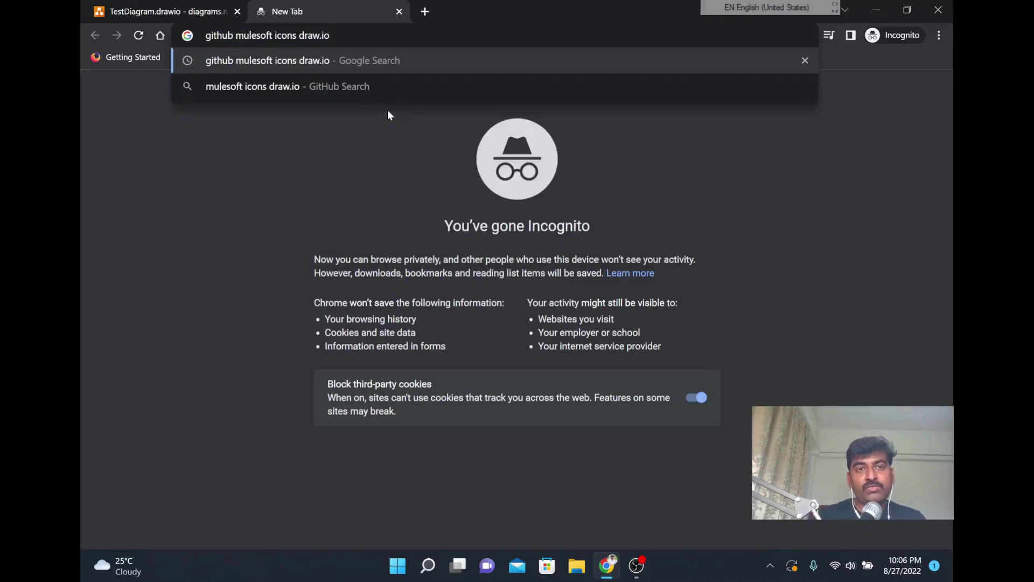
{"action": "key", "text": "Return"}
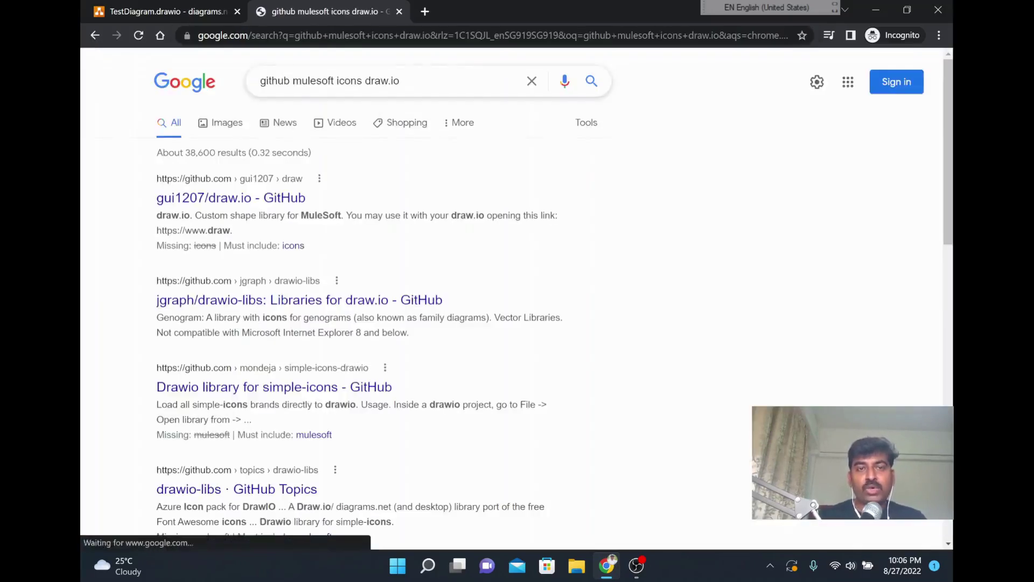
- Open the gui1207/draw.io GitHub result and scroll to its README library link
{"action": "left_click_drag", "start_coordinate": [401, 80], "coordinate": [204, 69]}
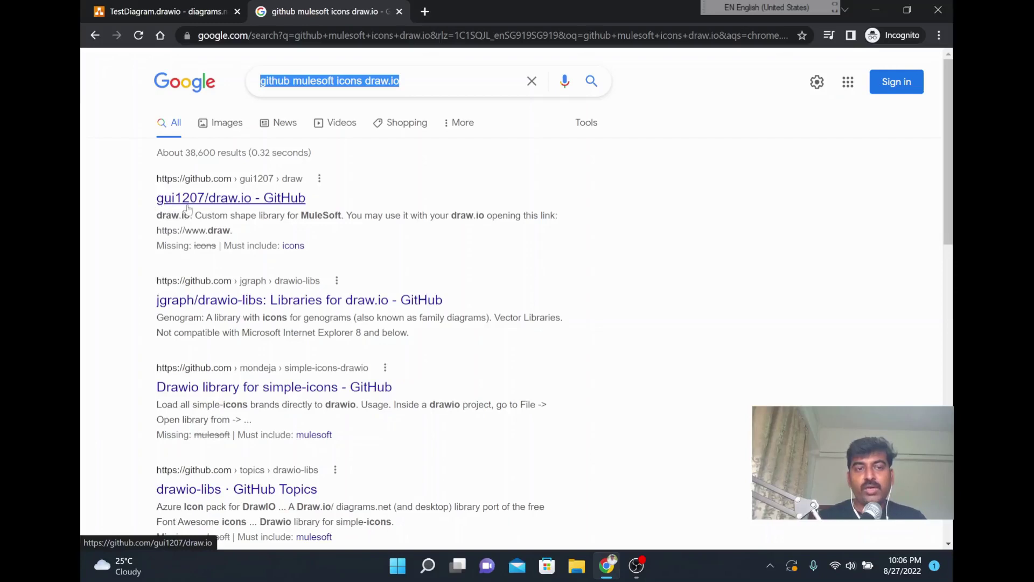
{"action": "left_click", "coordinate": [197, 208]}
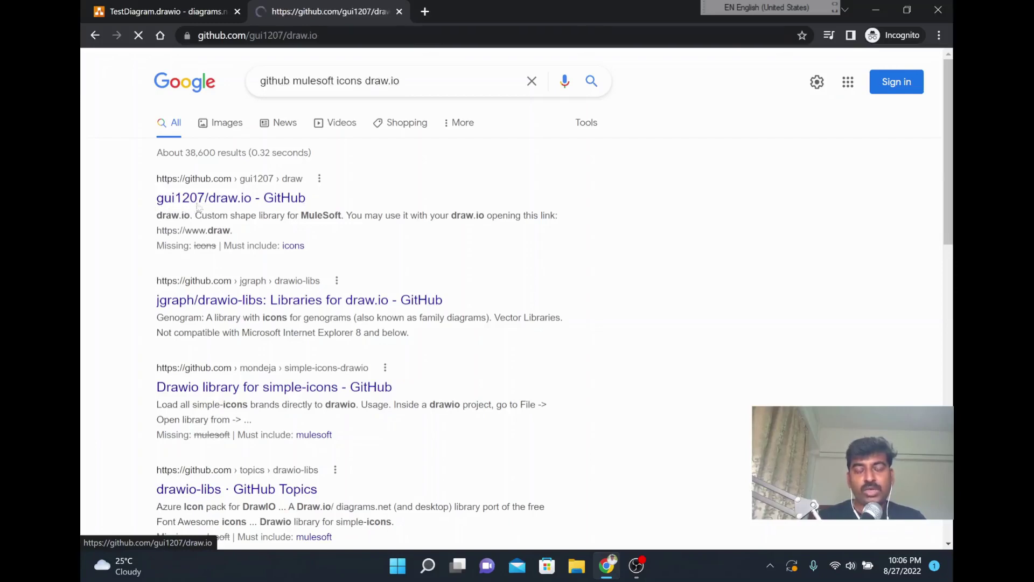
{"action": "scroll", "coordinate": [285, 398], "scroll_direction": "down", "scroll_amount": 2}
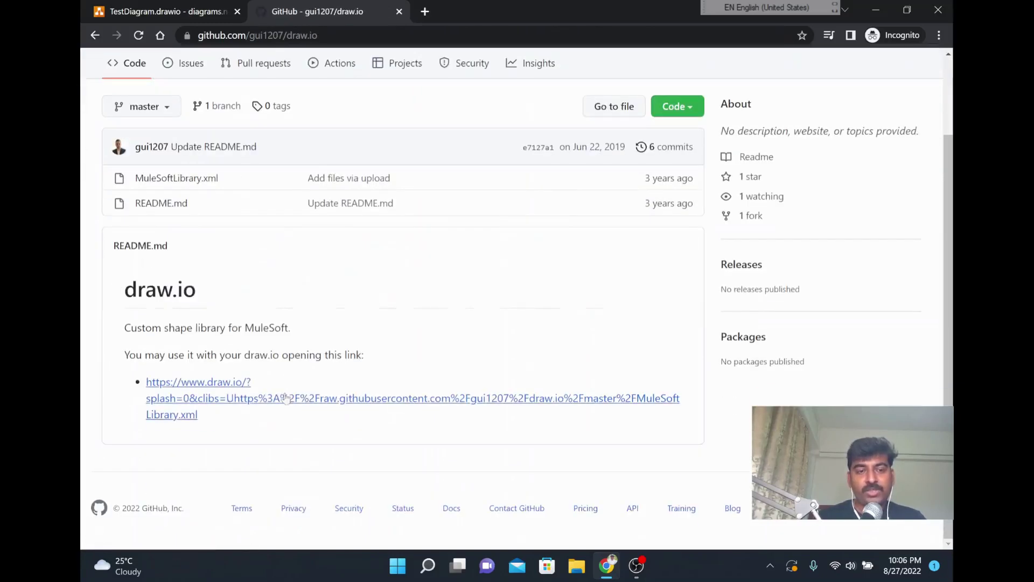
- Load draw.io with MuleSoftLibrary and place SAP, MuleSoft and Salesforce icons in a row
{"action": "left_click", "coordinate": [205, 398]}
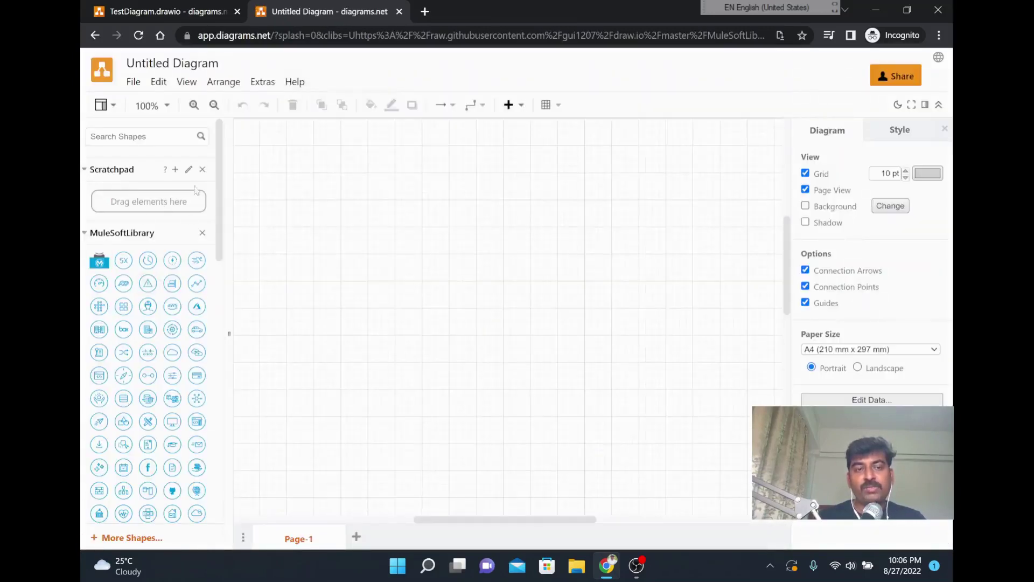
{"action": "left_click_drag", "start_coordinate": [217, 186], "coordinate": [211, 330]}
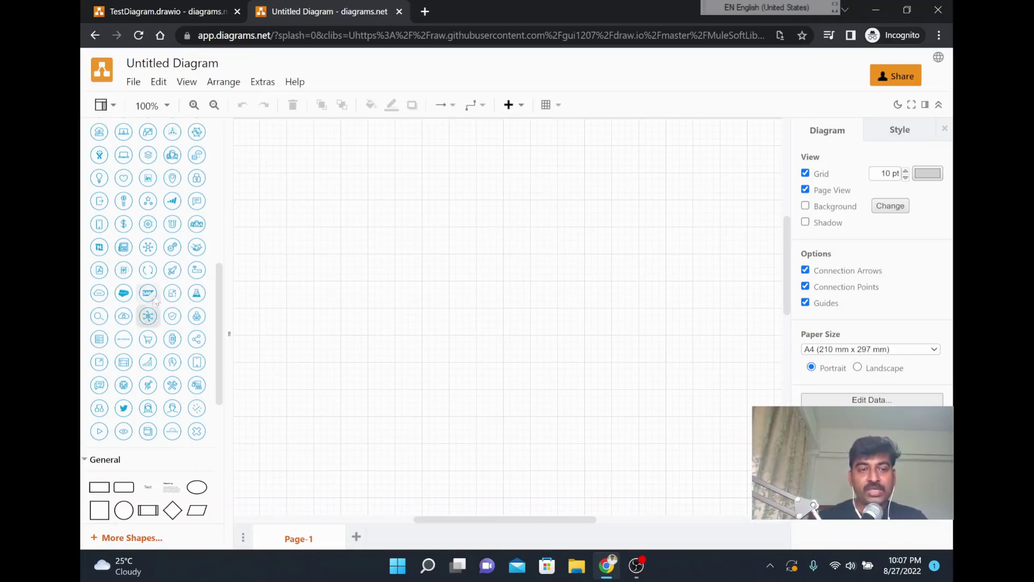
{"action": "mouse_move", "coordinate": [147, 292]}
{"action": "left_click_drag", "start_coordinate": [153, 296], "coordinate": [306, 232]}
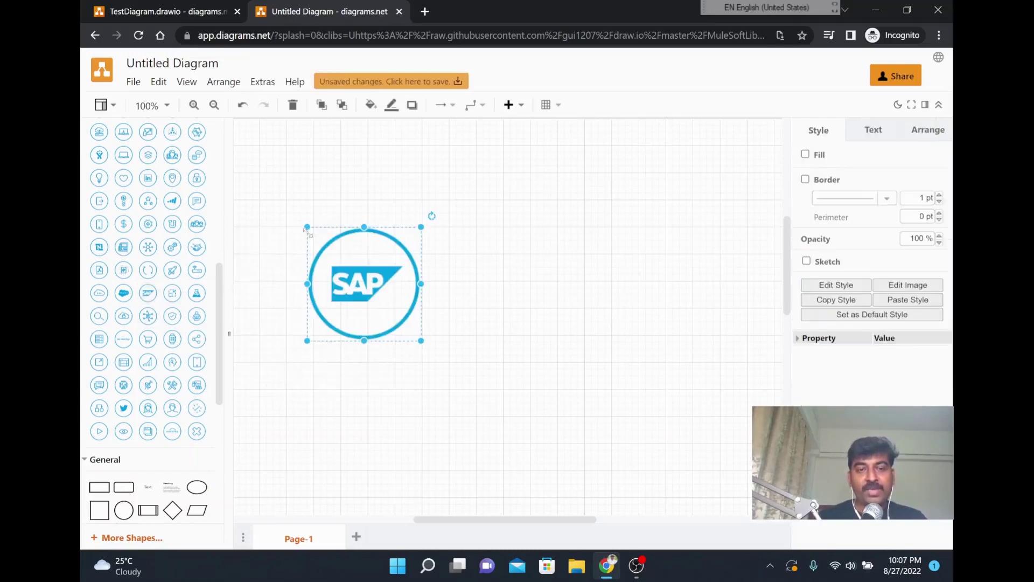
{"action": "left_click_drag", "start_coordinate": [124, 292], "coordinate": [611, 226]}
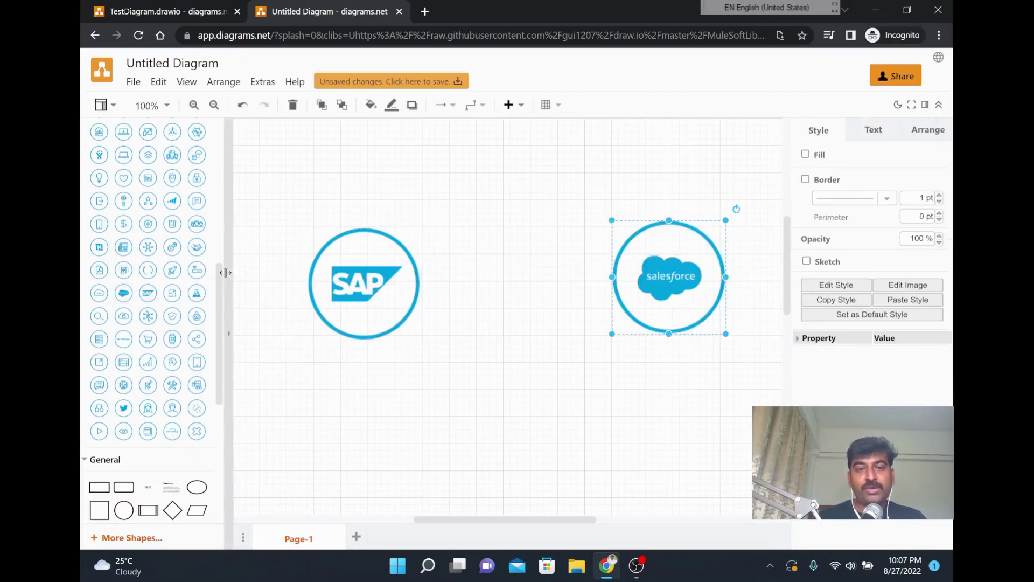
{"action": "scroll", "coordinate": [222, 282], "scroll_direction": "up", "scroll_amount": 8}
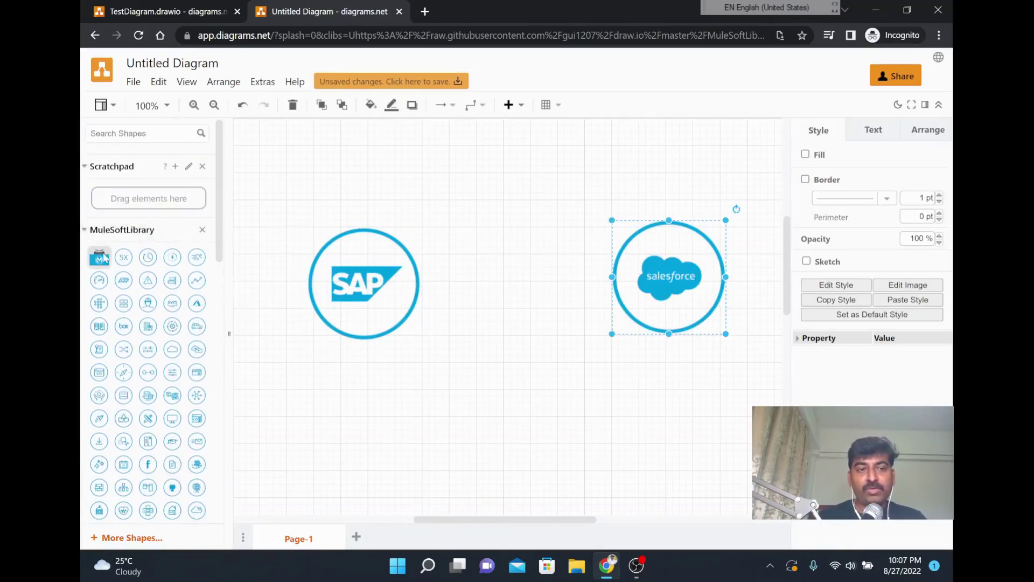
{"action": "left_click_drag", "start_coordinate": [99, 257], "coordinate": [468, 243]}
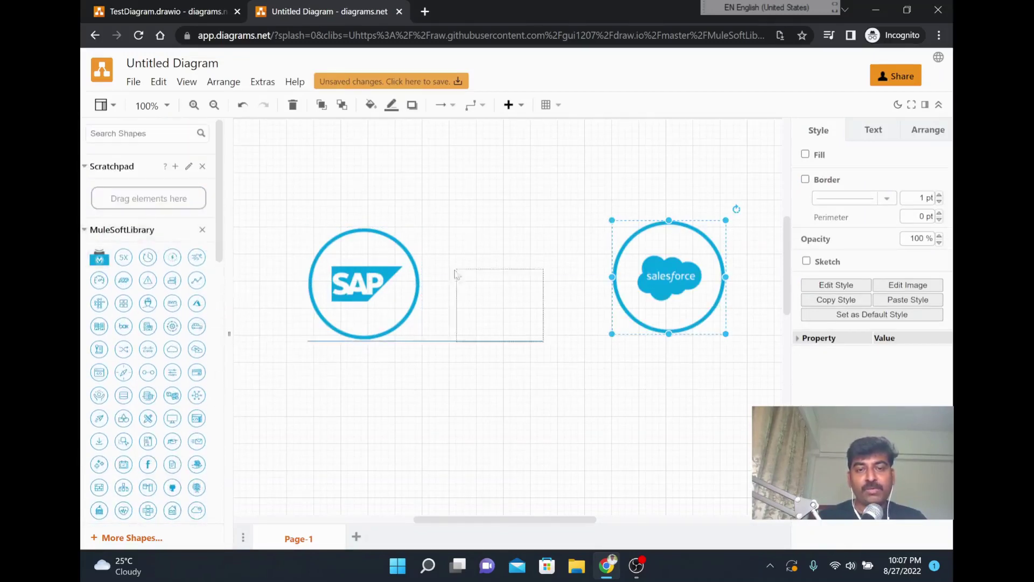
{"action": "left_click", "coordinate": [472, 382]}
- Add an arrow connecting the SAP circle to the MuleSoft icon
{"action": "scroll", "coordinate": [172, 396], "scroll_direction": "down", "scroll_amount": 5}
{"action": "scroll", "coordinate": [179, 397], "scroll_direction": "down", "scroll_amount": 5}
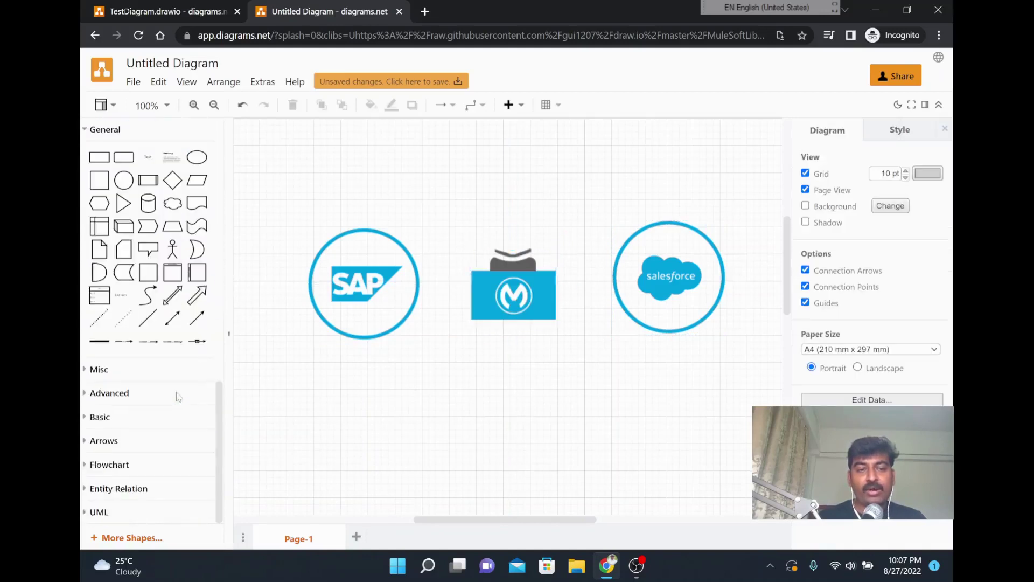
{"action": "left_click", "coordinate": [197, 318]}
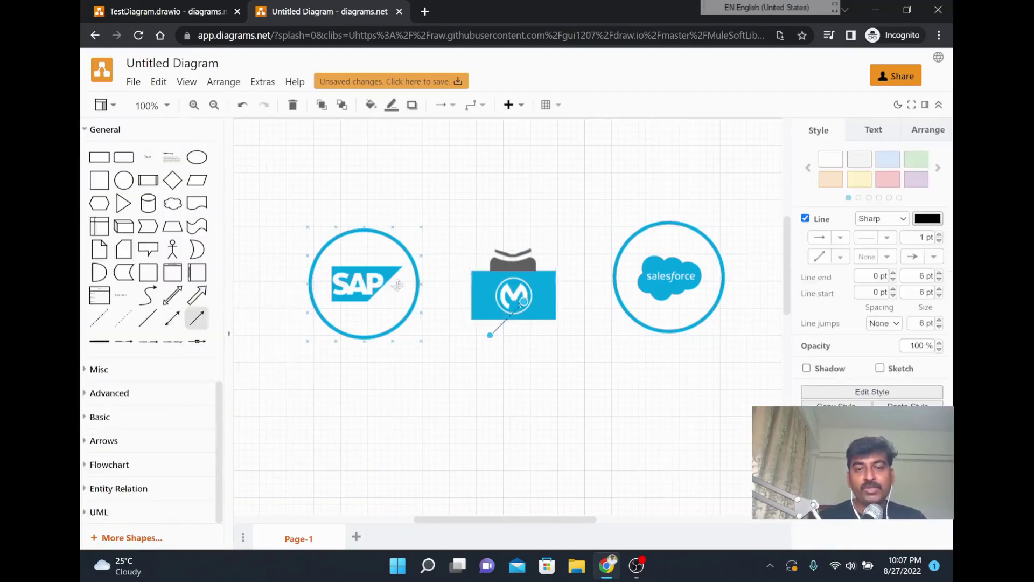
{"action": "left_click_drag", "start_coordinate": [452, 283], "coordinate": [456, 283]}
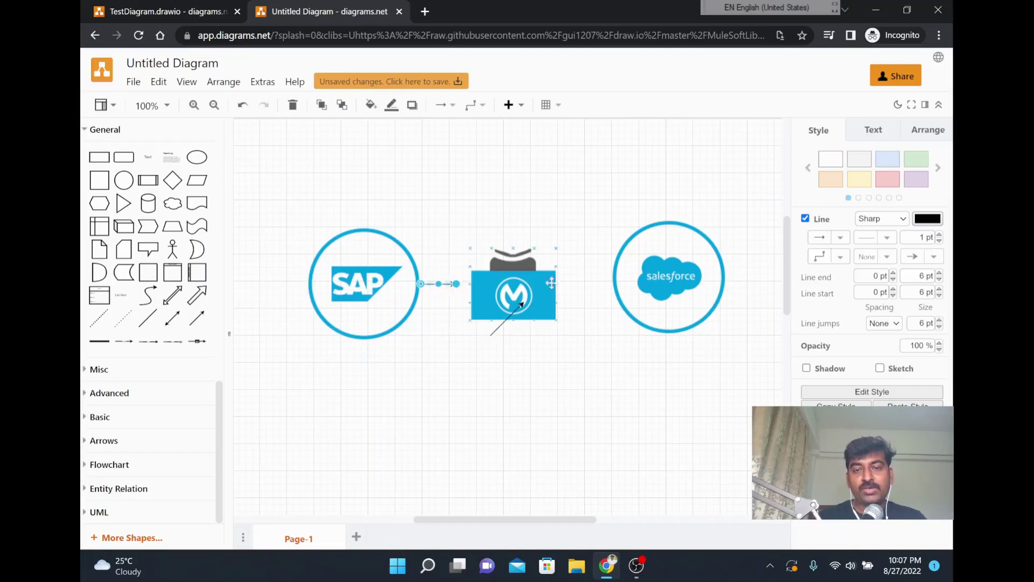
{"action": "left_click", "coordinate": [537, 383]}
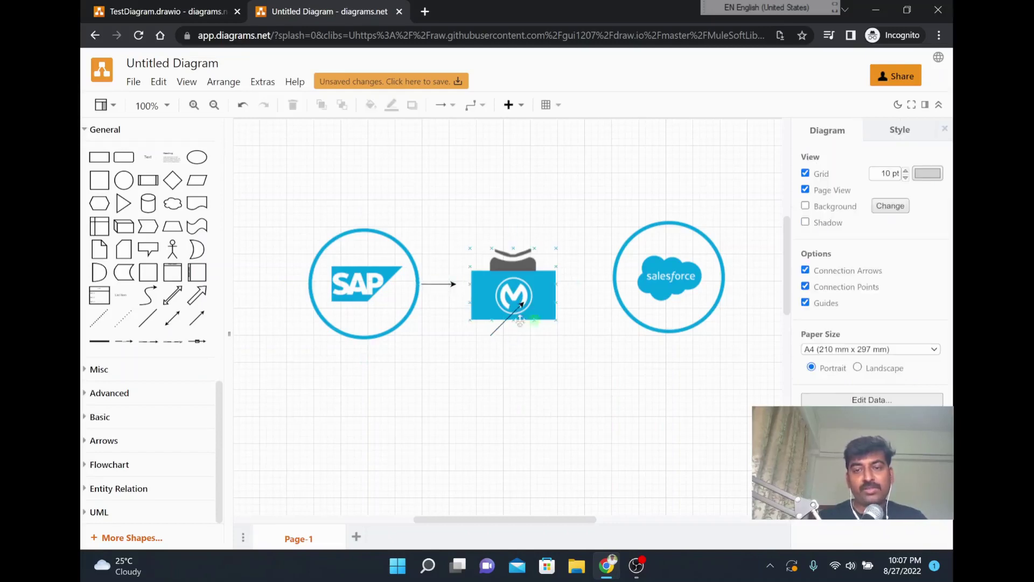
- Delete the stray diagonal connector going into MuleSoft
{"action": "left_click", "coordinate": [502, 326]}
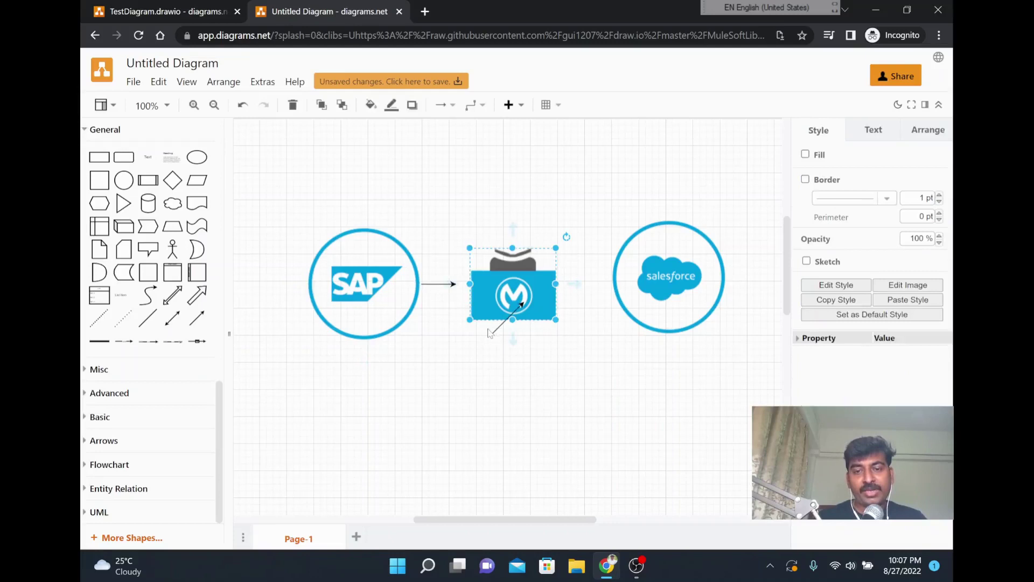
{"action": "left_click", "coordinate": [489, 332]}
{"action": "left_click", "coordinate": [494, 335]}
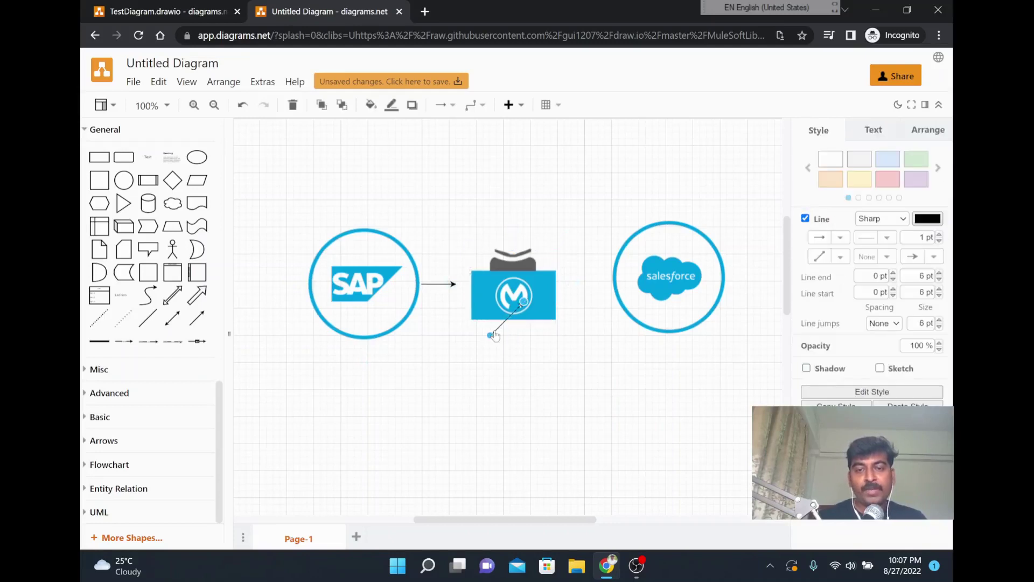
{"action": "key", "text": "Delete"}
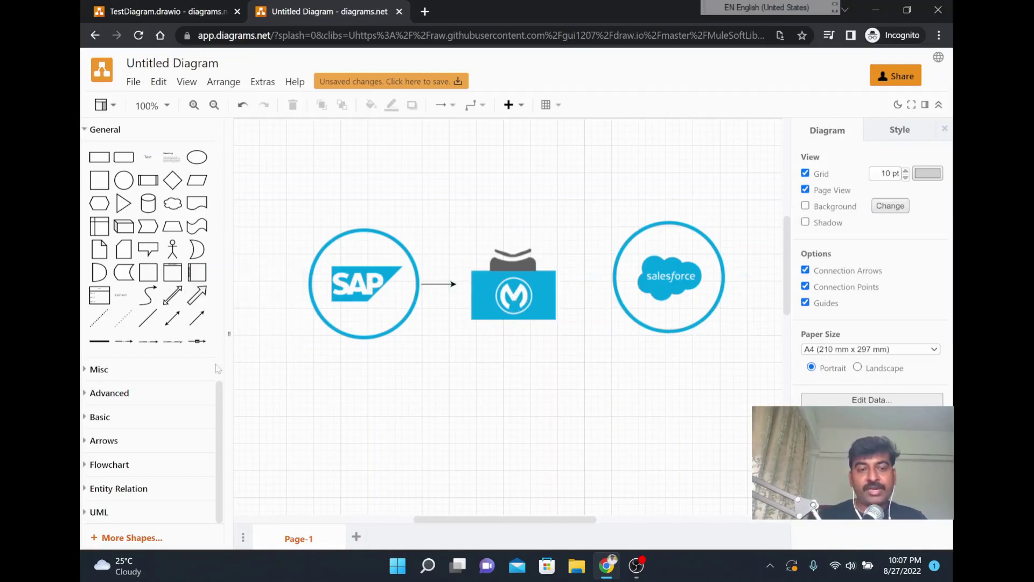
- Place a user icon below SAP and a SaaS cloud icon at the lower right
{"action": "left_click_drag", "start_coordinate": [220, 396], "coordinate": [230, 283]}
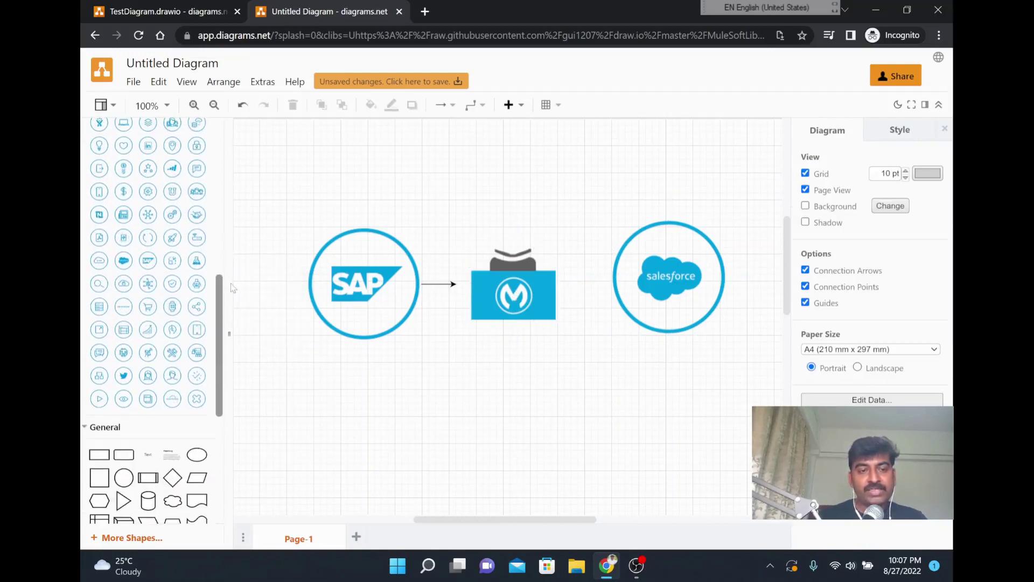
{"action": "mouse_move", "coordinate": [172, 374]}
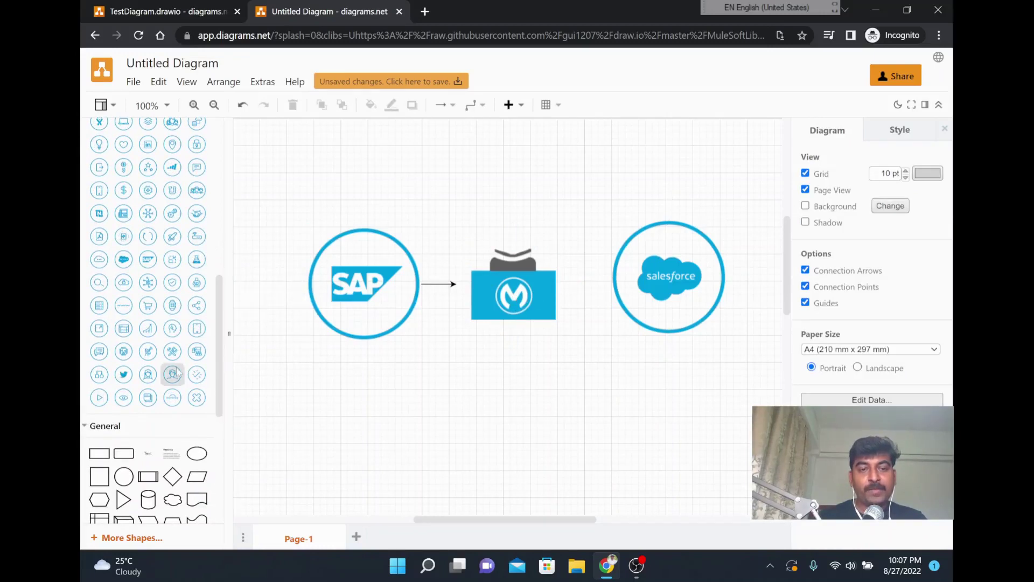
{"action": "mouse_move", "coordinate": [153, 378]}
{"action": "left_mouse_down"}
{"action": "mouse_move", "coordinate": [295, 362]}
{"action": "mouse_move", "coordinate": [362, 439]}
{"action": "mouse_move", "coordinate": [377, 387]}
{"action": "left_mouse_up"}
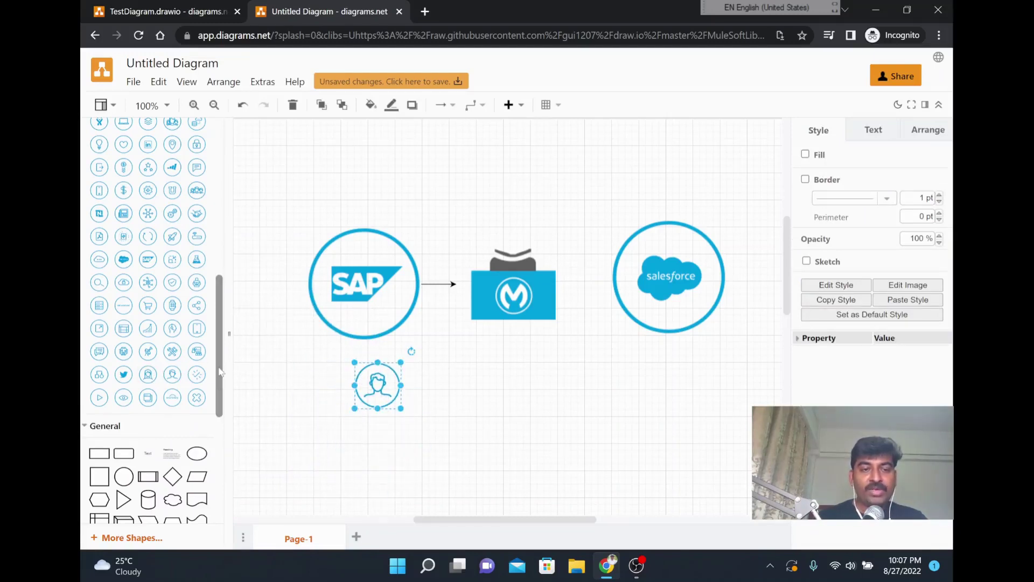
{"action": "left_click_drag", "start_coordinate": [220, 367], "coordinate": [221, 319]}
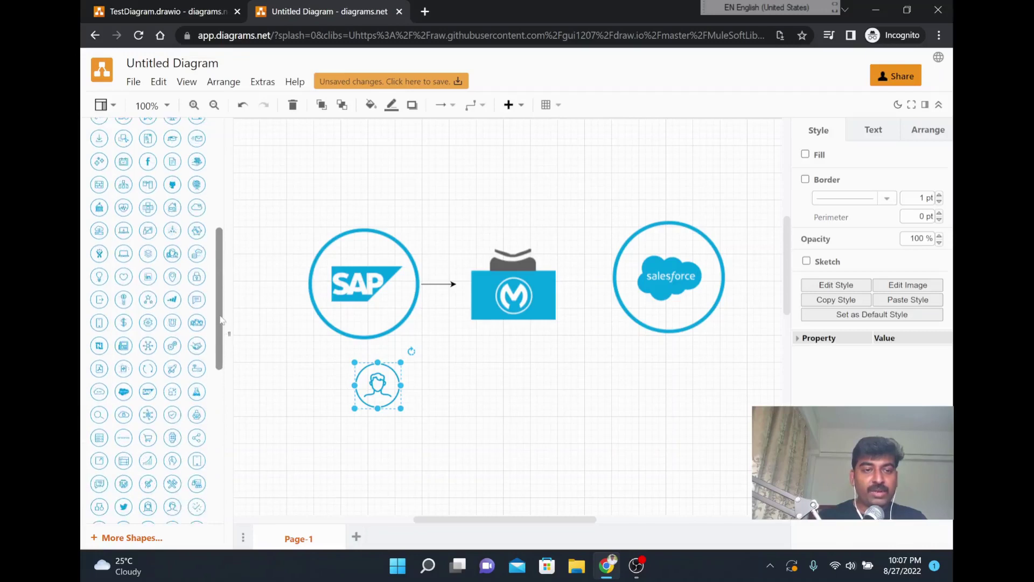
{"action": "scroll", "coordinate": [221, 319], "scroll_direction": "down", "scroll_amount": 3}
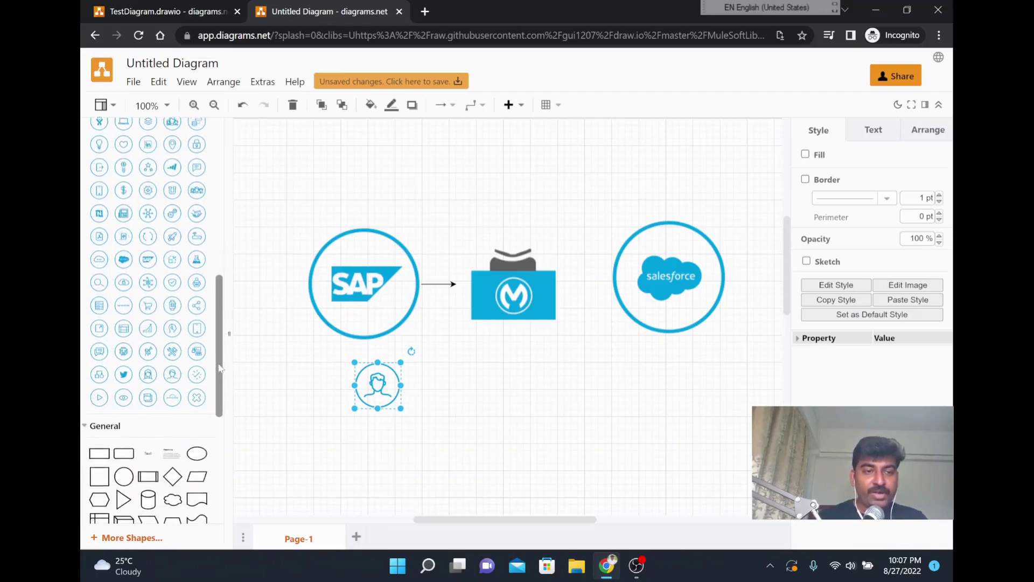
{"action": "mouse_move", "coordinate": [99, 257]}
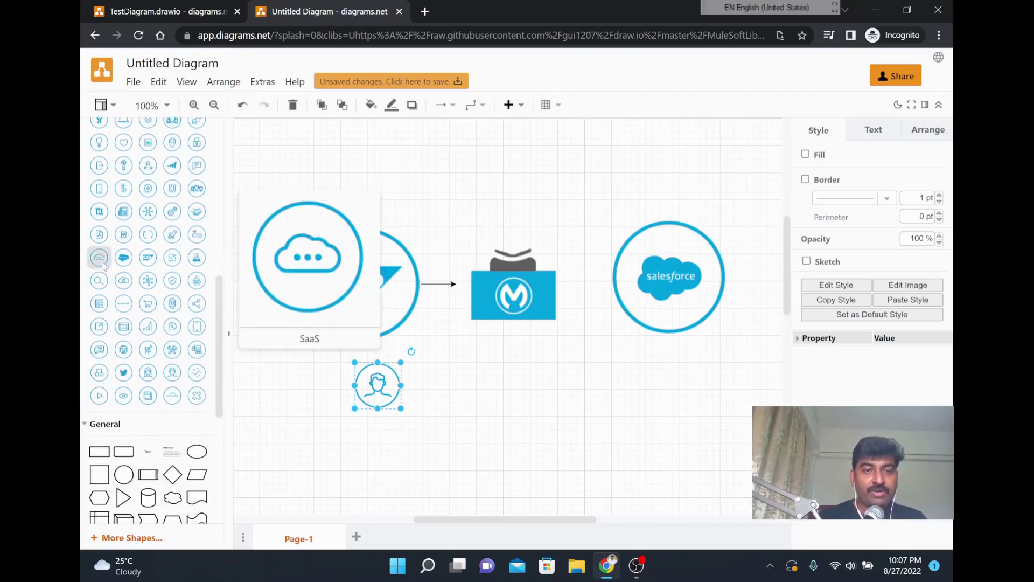
{"action": "mouse_move", "coordinate": [741, 483]}
{"action": "left_mouse_down"}
{"action": "mouse_move", "coordinate": [623, 366]}
{"action": "mouse_move", "coordinate": [652, 396]}
{"action": "left_mouse_up"}
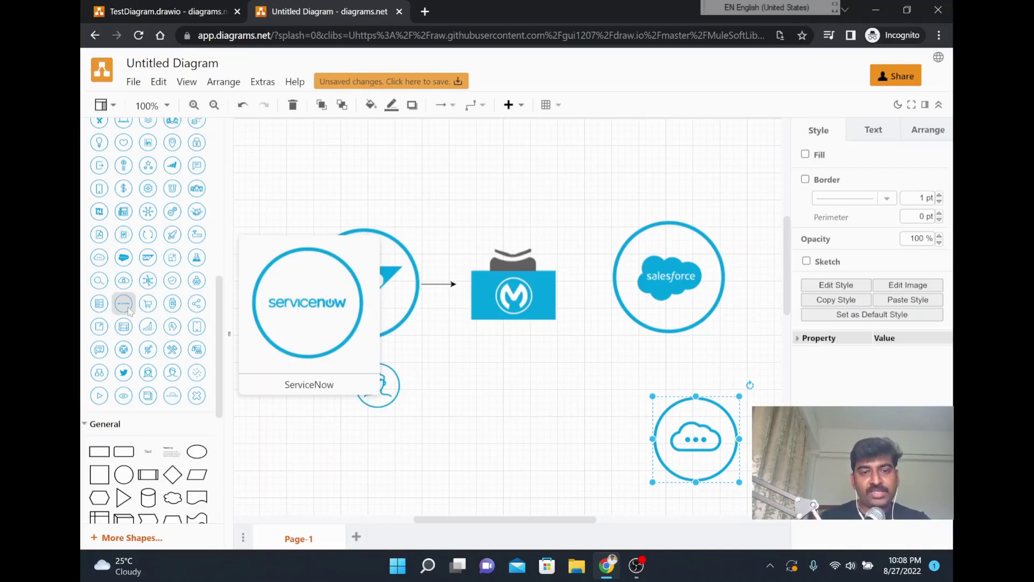
- Add a security hub icon above Salesforce, then delete it
{"action": "left_click", "coordinate": [148, 280]}
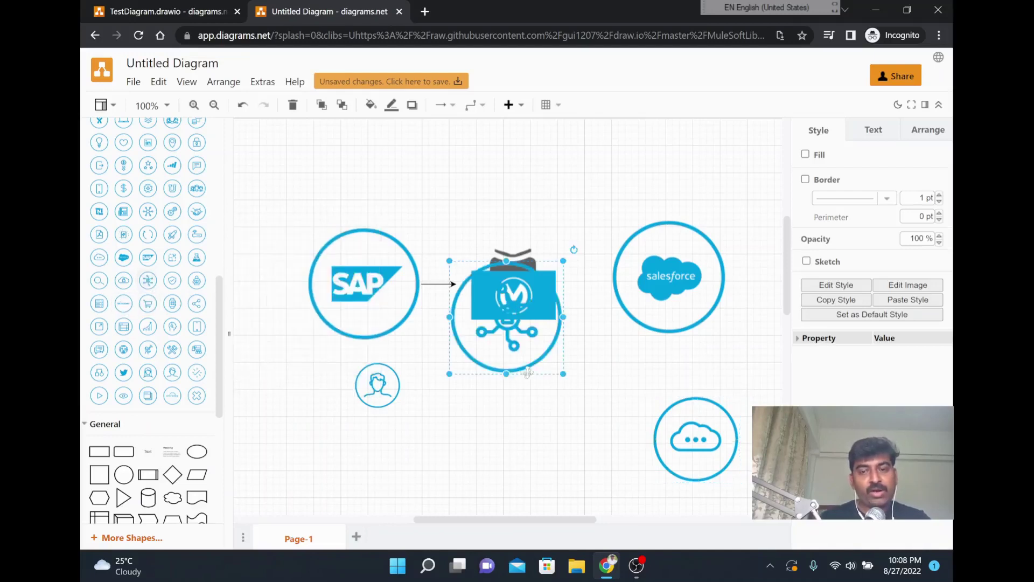
{"action": "mouse_move", "coordinate": [479, 349]}
{"action": "left_mouse_down"}
{"action": "mouse_move", "coordinate": [642, 183]}
{"action": "mouse_move", "coordinate": [608, 214]}
{"action": "left_mouse_up"}
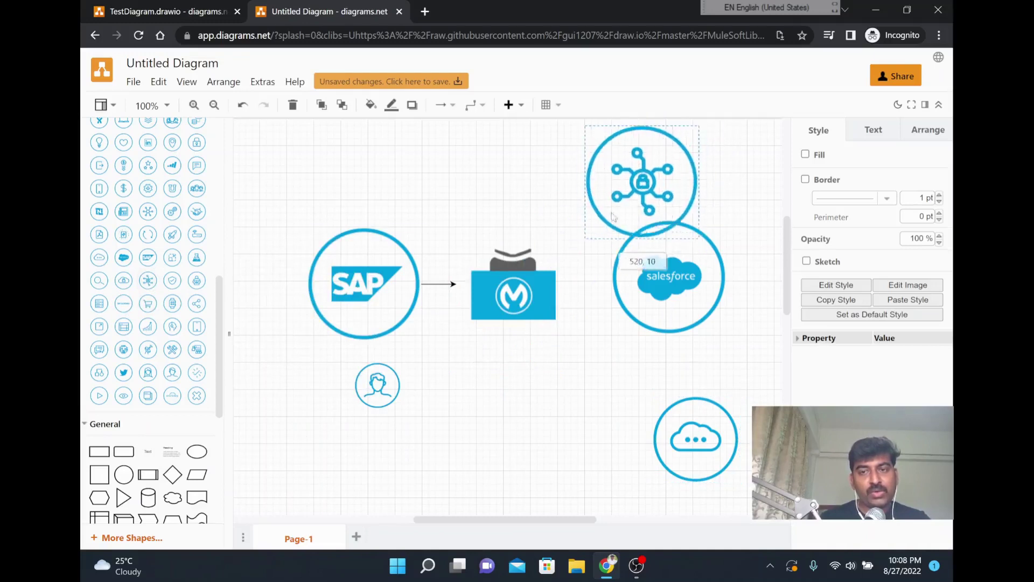
{"action": "mouse_move", "coordinate": [147, 280]}
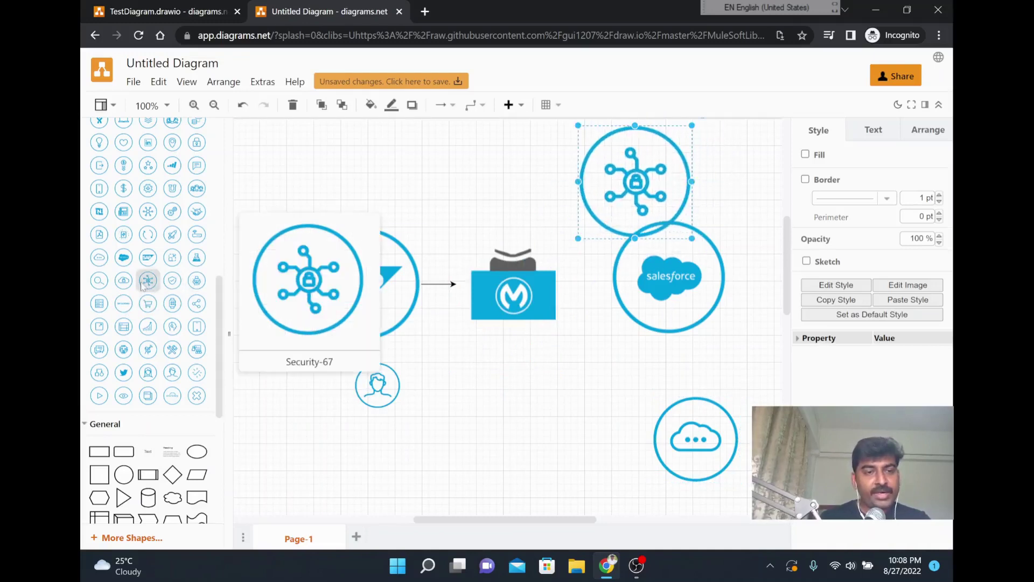
{"action": "key", "text": "Delete"}
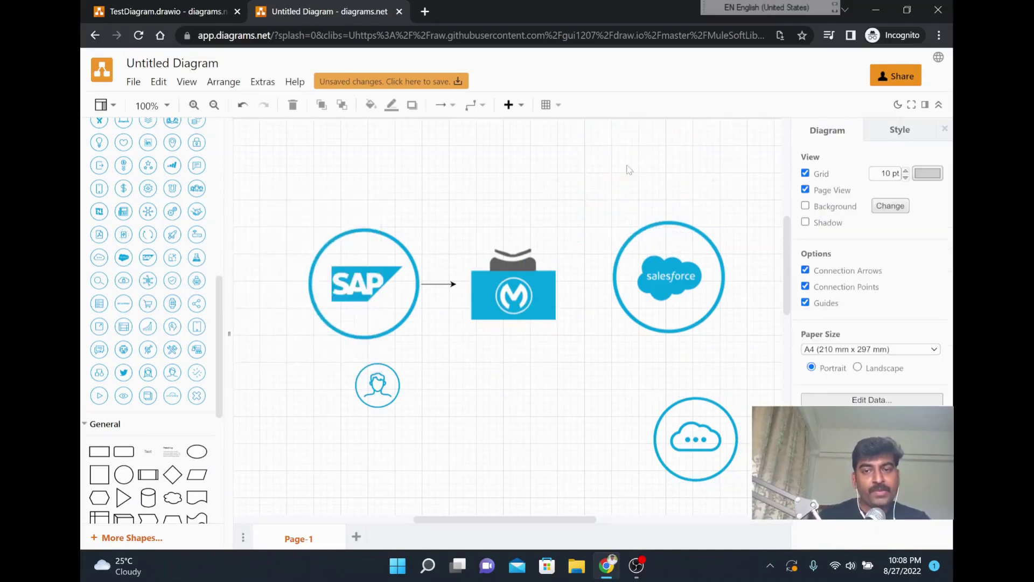
- Place the Workday icon from the MuleSoft library above the Salesforce circle
{"action": "scroll", "coordinate": [193, 294], "scroll_direction": "down", "scroll_amount": 1}
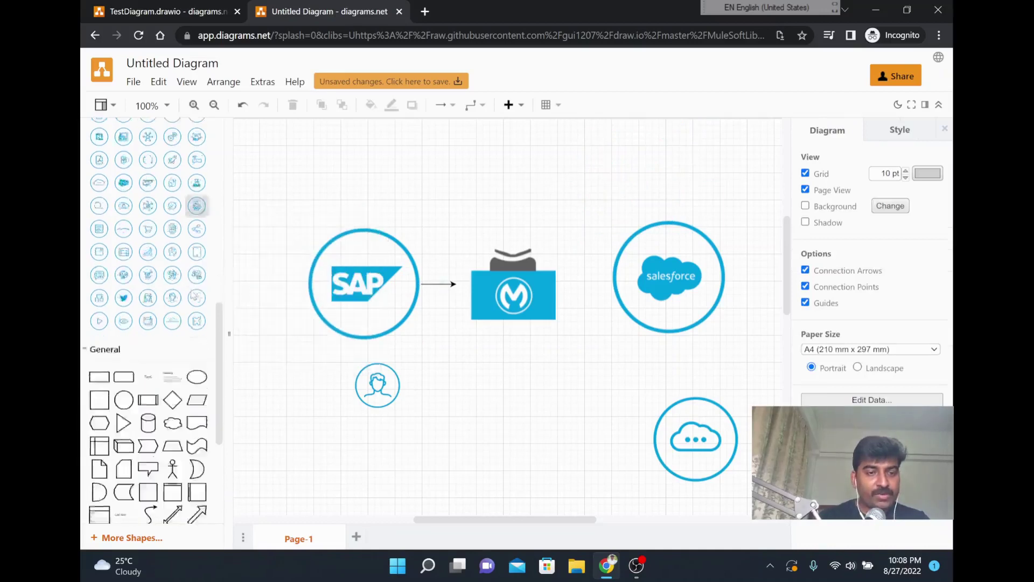
{"action": "scroll", "coordinate": [193, 294], "scroll_direction": "down", "scroll_amount": 1}
{"action": "left_click_drag", "start_coordinate": [183, 268], "coordinate": [586, 133]}
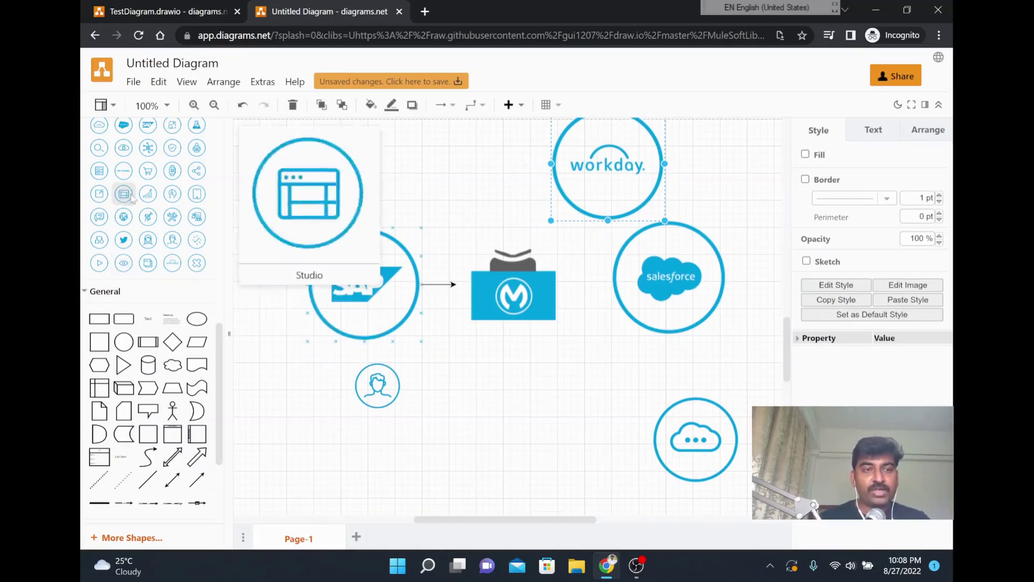
{"action": "scroll", "coordinate": [132, 198], "scroll_direction": "up", "scroll_amount": 3}
{"action": "scroll", "coordinate": [132, 199], "scroll_direction": "up", "scroll_amount": 2}
{"action": "scroll", "coordinate": [129, 243], "scroll_direction": "up", "scroll_amount": 1}
{"action": "scroll", "coordinate": [126, 280], "scroll_direction": "up", "scroll_amount": 2}
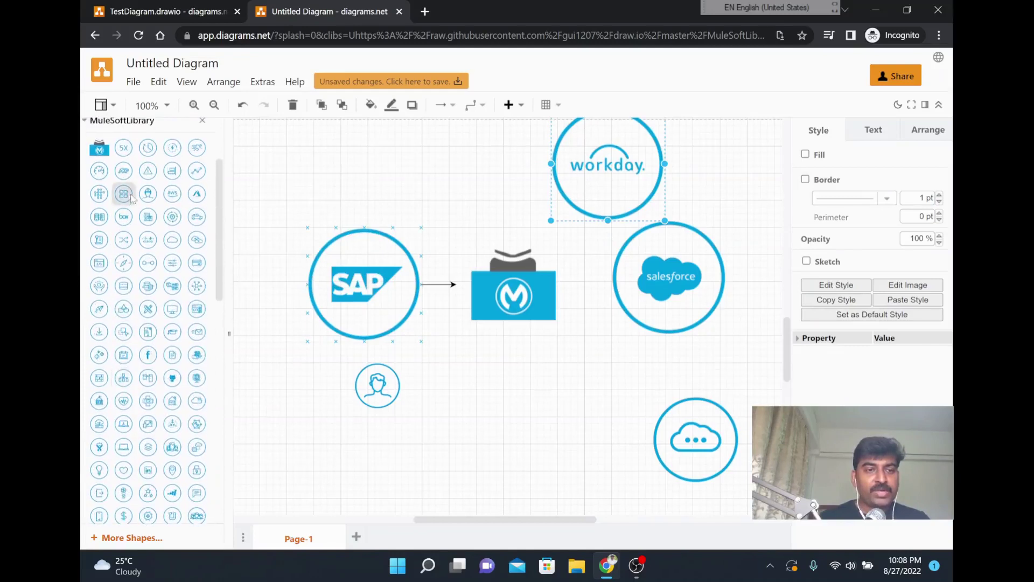
{"action": "mouse_move", "coordinate": [99, 147]}
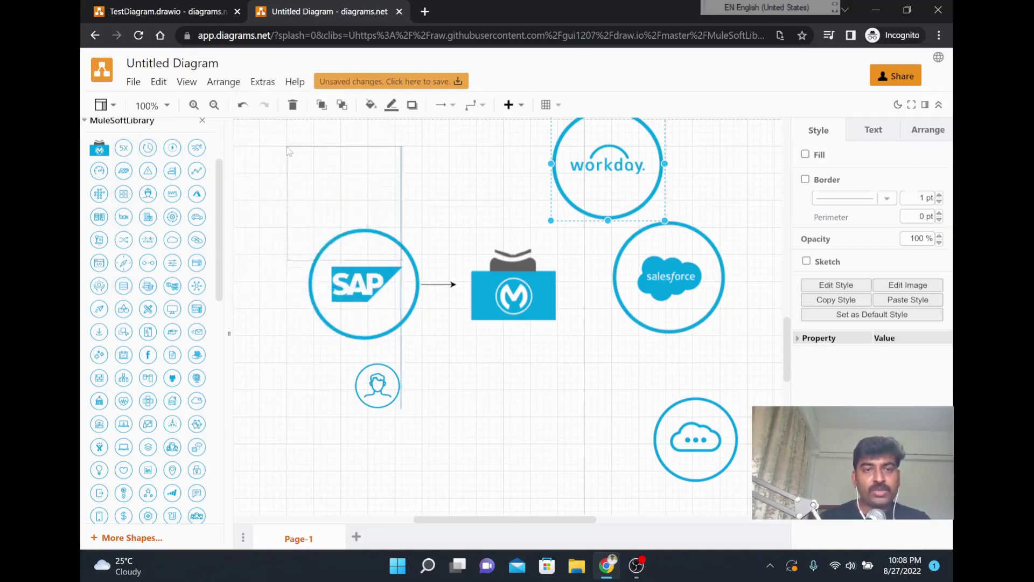
- Place the clock scheduler icon at the top left of the diagram
{"action": "left_click_drag", "start_coordinate": [149, 152], "coordinate": [357, 221]}
{"action": "mouse_move", "coordinate": [288, 150]}
{"action": "left_mouse_down"}
{"action": "mouse_move", "coordinate": [341, 205]}
{"action": "mouse_move", "coordinate": [279, 123]}
{"action": "left_mouse_up"}
{"action": "scroll", "coordinate": [131, 341], "scroll_direction": "down", "scroll_amount": 1}
{"action": "scroll", "coordinate": [131, 341], "scroll_direction": "down", "scroll_amount": 2}
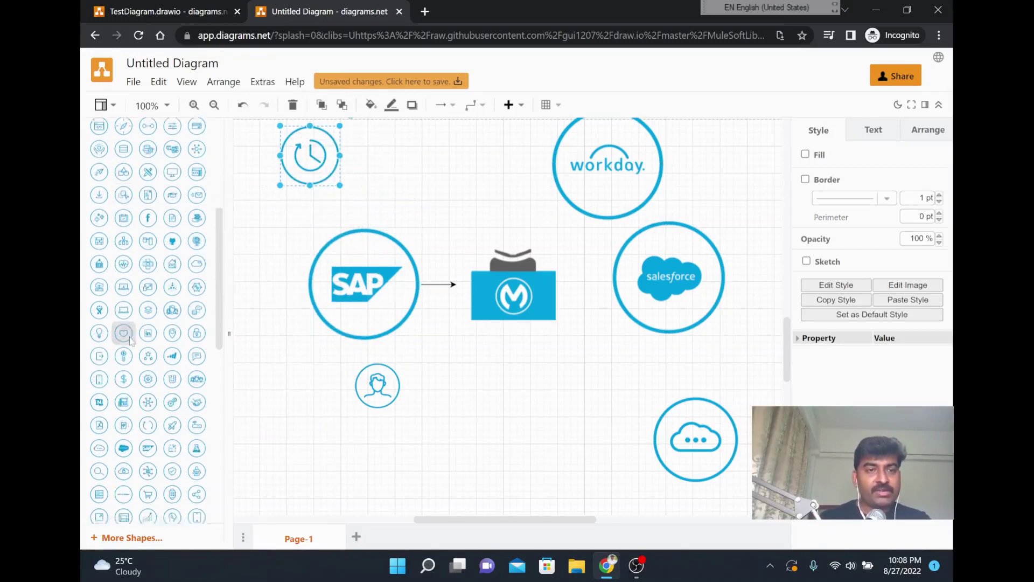
{"action": "scroll", "coordinate": [140, 339], "scroll_direction": "down", "scroll_amount": 2}
{"action": "scroll", "coordinate": [162, 339], "scroll_direction": "down", "scroll_amount": 2}
{"action": "scroll", "coordinate": [180, 338], "scroll_direction": "down", "scroll_amount": 2}
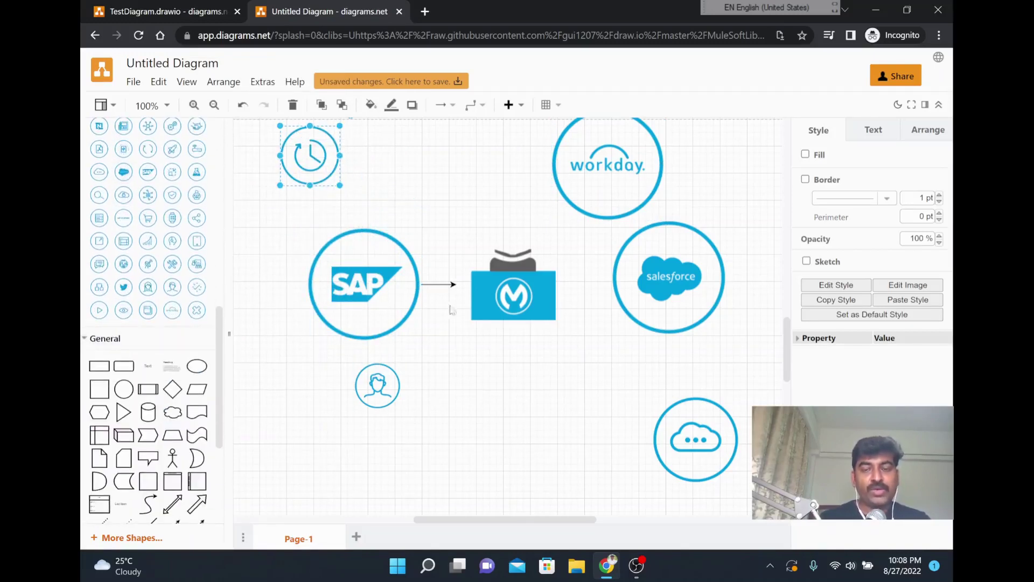
- Search Google for 'github mulesoft icons draw.io' in a new tab
{"action": "scroll", "coordinate": [463, 236], "scroll_direction": "up", "scroll_amount": 2}
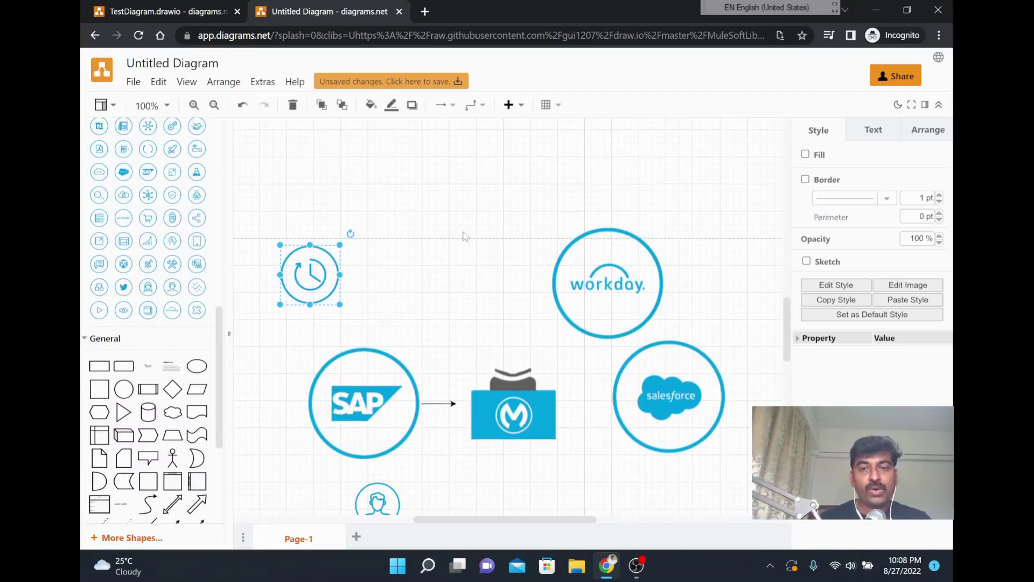
{"action": "scroll", "coordinate": [464, 236], "scroll_direction": "down", "scroll_amount": 2}
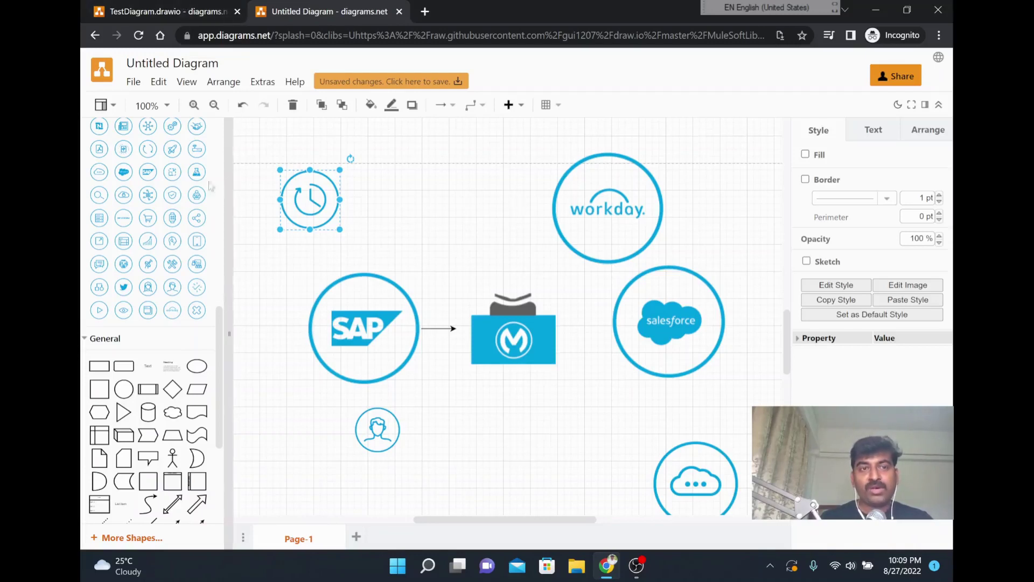
{"action": "scroll", "coordinate": [224, 331], "scroll_direction": "up", "scroll_amount": 10}
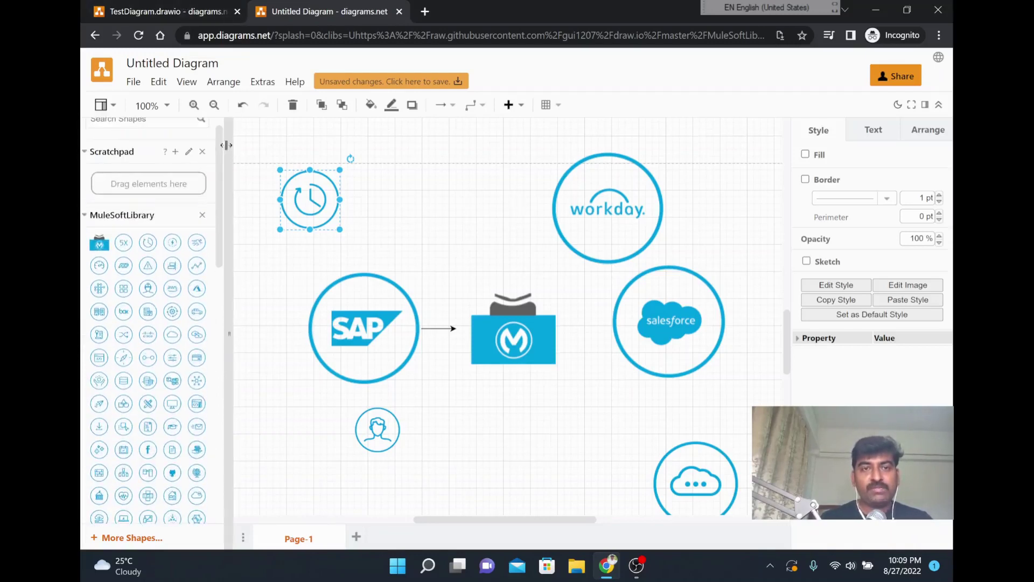
{"action": "left_click", "coordinate": [420, 11]}
{"action": "type", "text": "github mulesoft icons draw.io"}
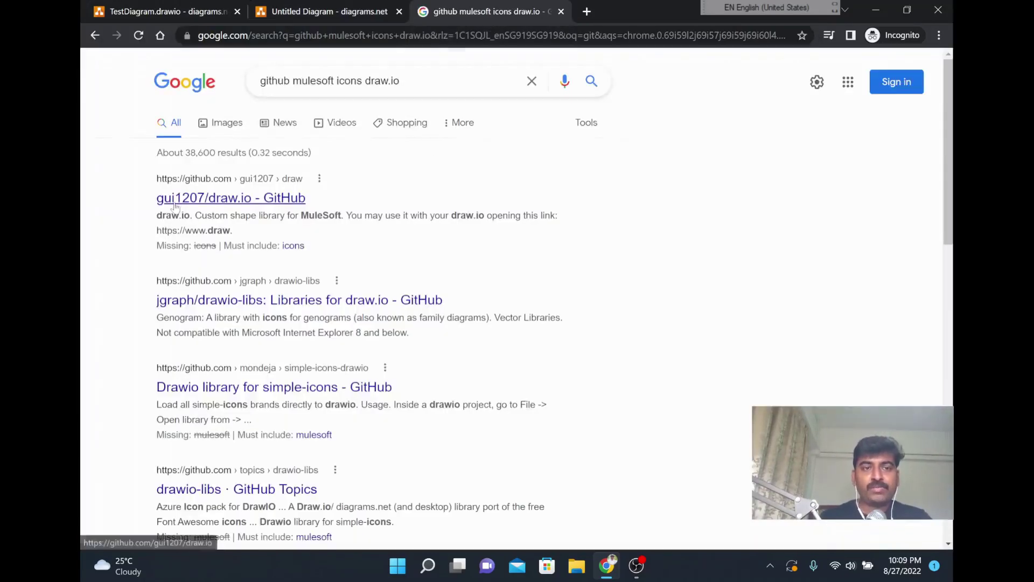
- Open gui1207/draw.io from the results and follow its README link to MuleSoftLibrary
{"action": "left_click", "coordinate": [277, 199]}
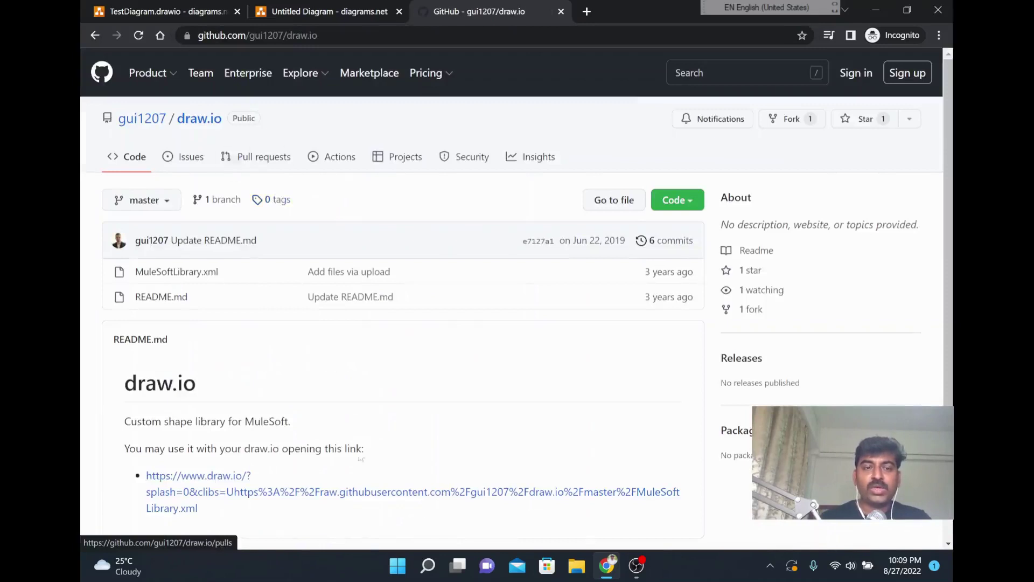
{"action": "scroll", "coordinate": [231, 404], "scroll_direction": "down", "scroll_amount": 2}
{"action": "left_click", "coordinate": [232, 403]}
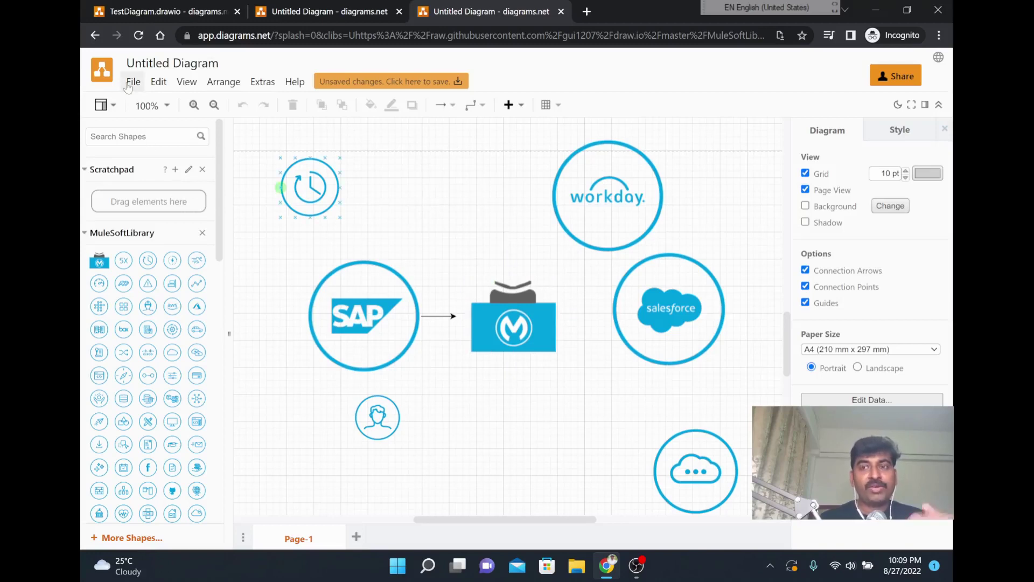
{"action": "left_click", "coordinate": [131, 82]}
{"action": "mouse_move", "coordinate": [164, 126]}
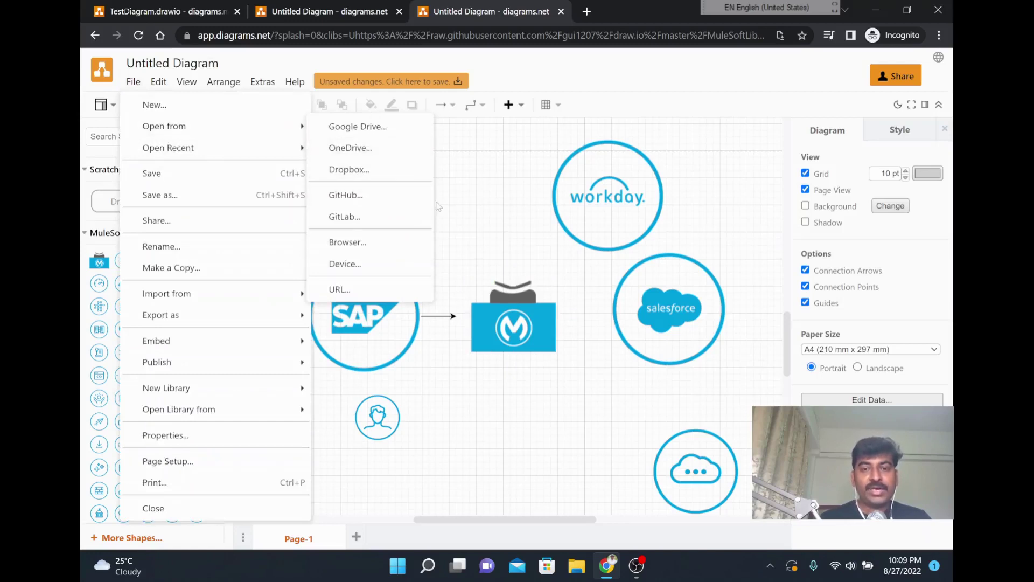
{"action": "left_click", "coordinate": [506, 185]}
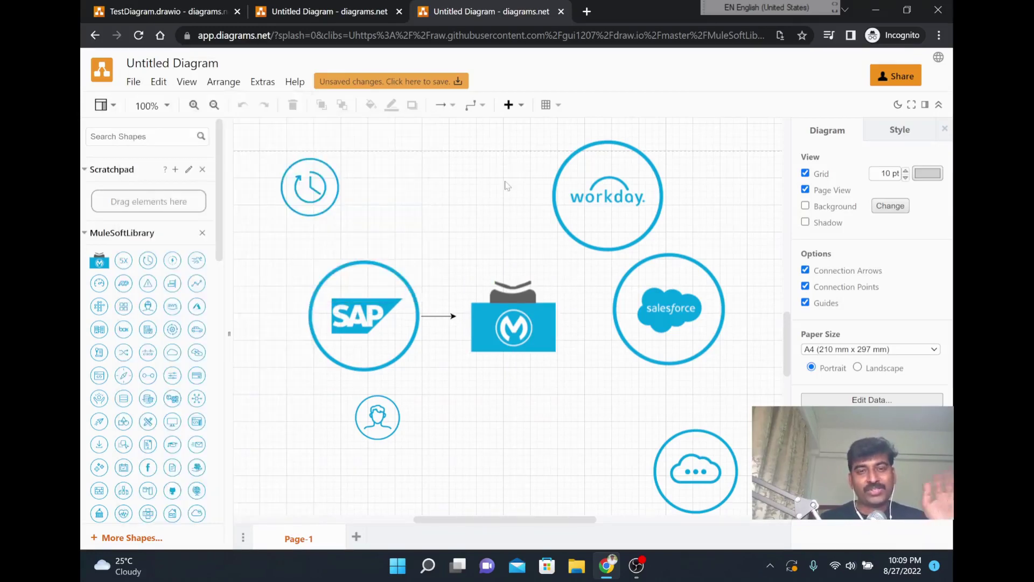